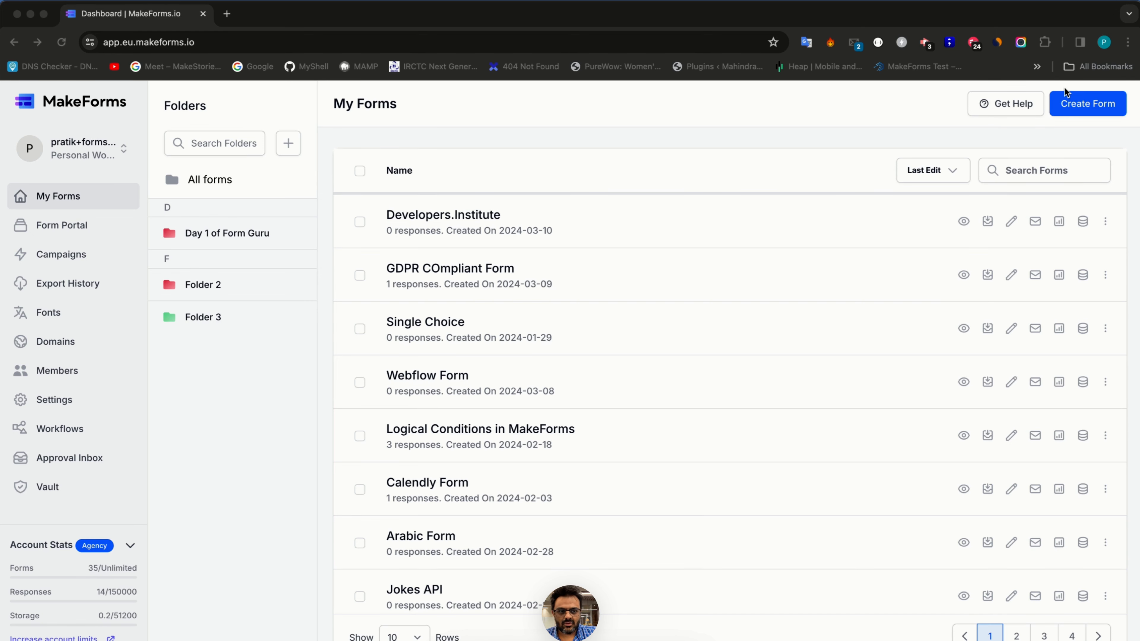
- Create a One At A Time form from scratch named 'Personalization within form'
click(1068, 111)
click(1068, 111)
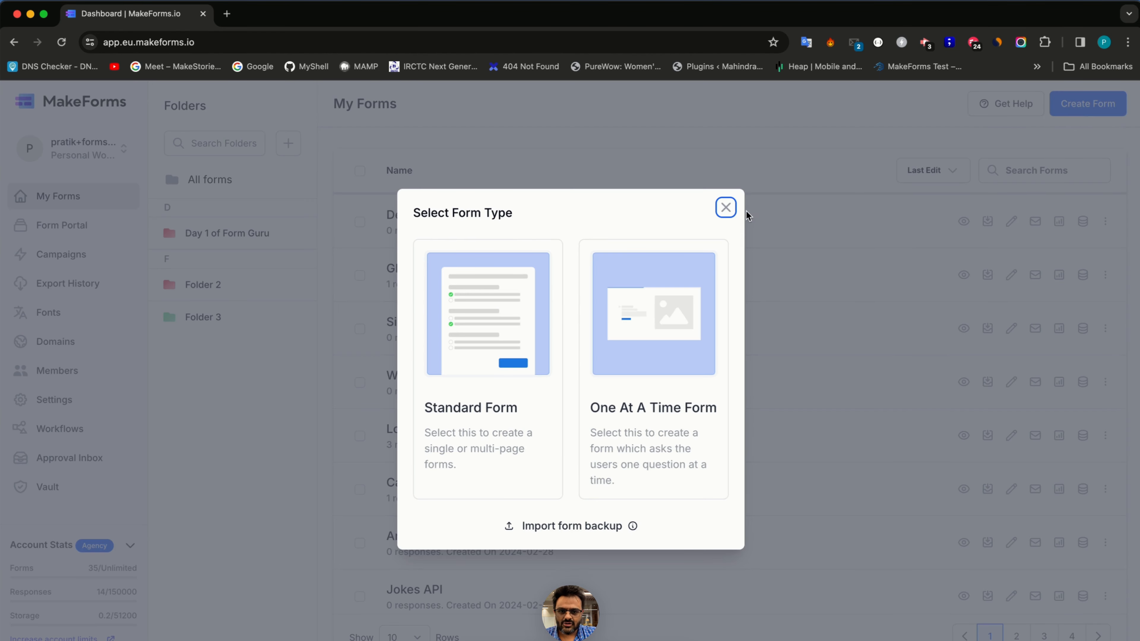
click(669, 336)
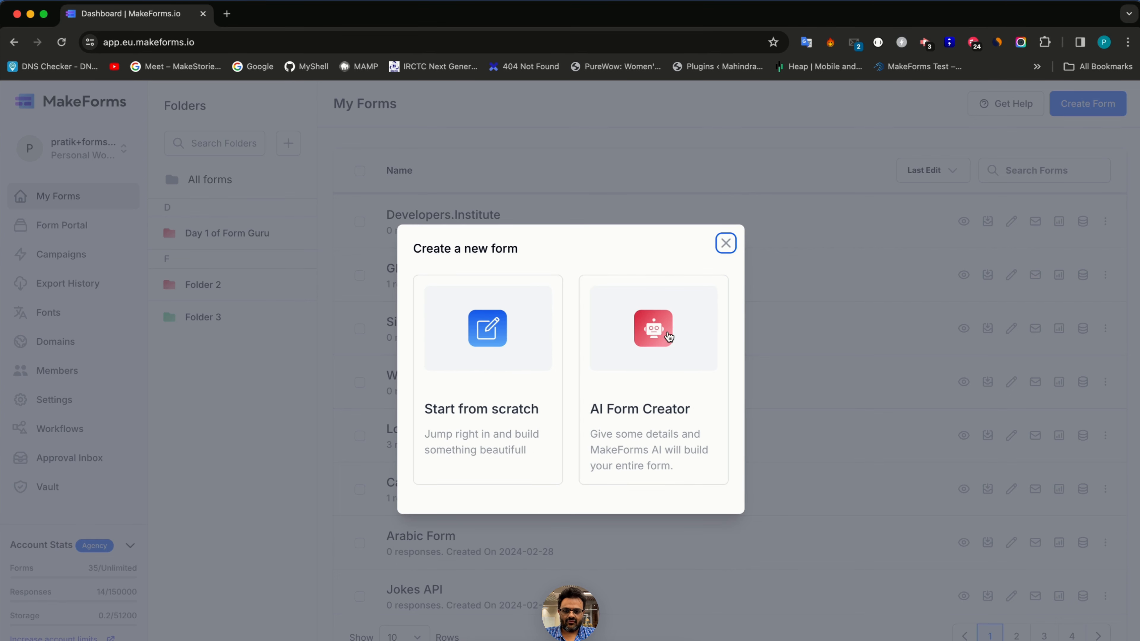
click(522, 375)
text(Pe)
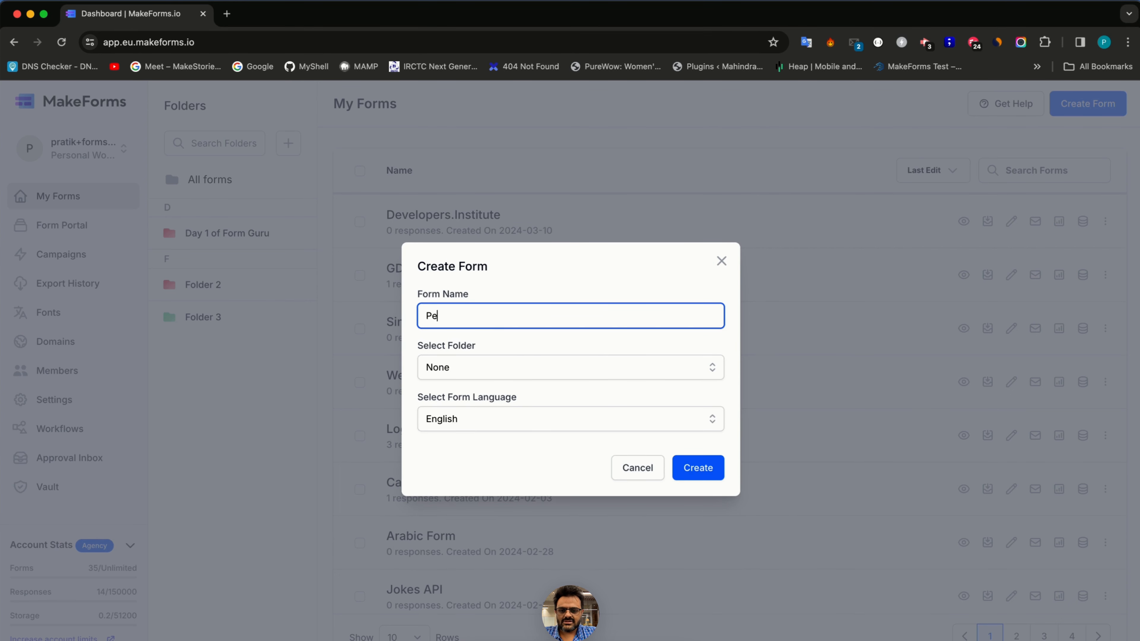
text(rsonalization wi)
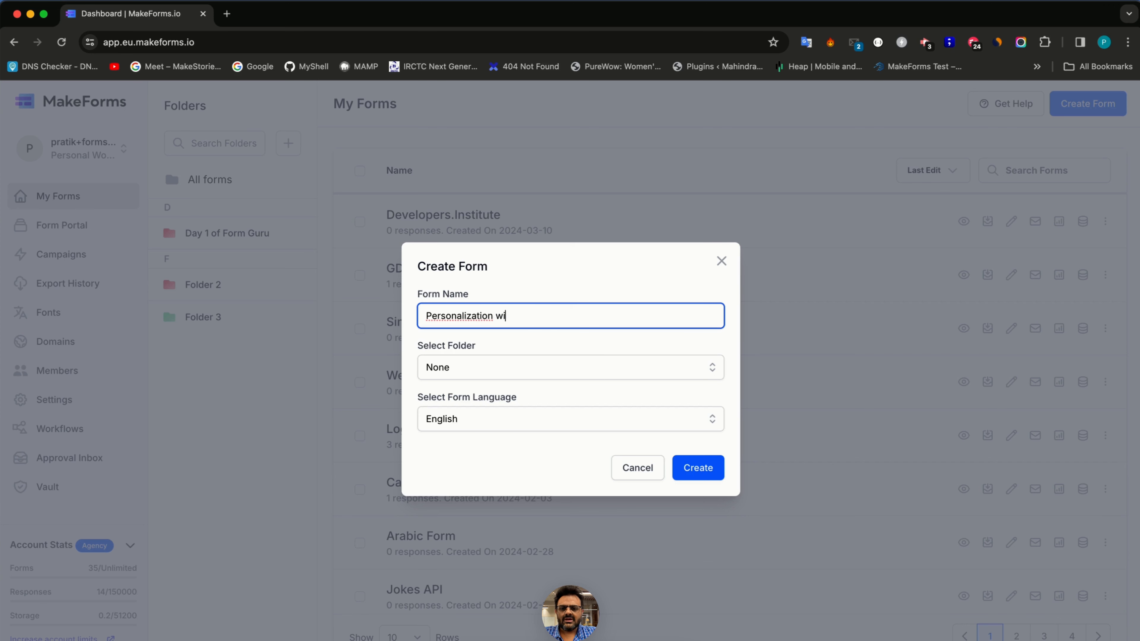
text(thin forms)
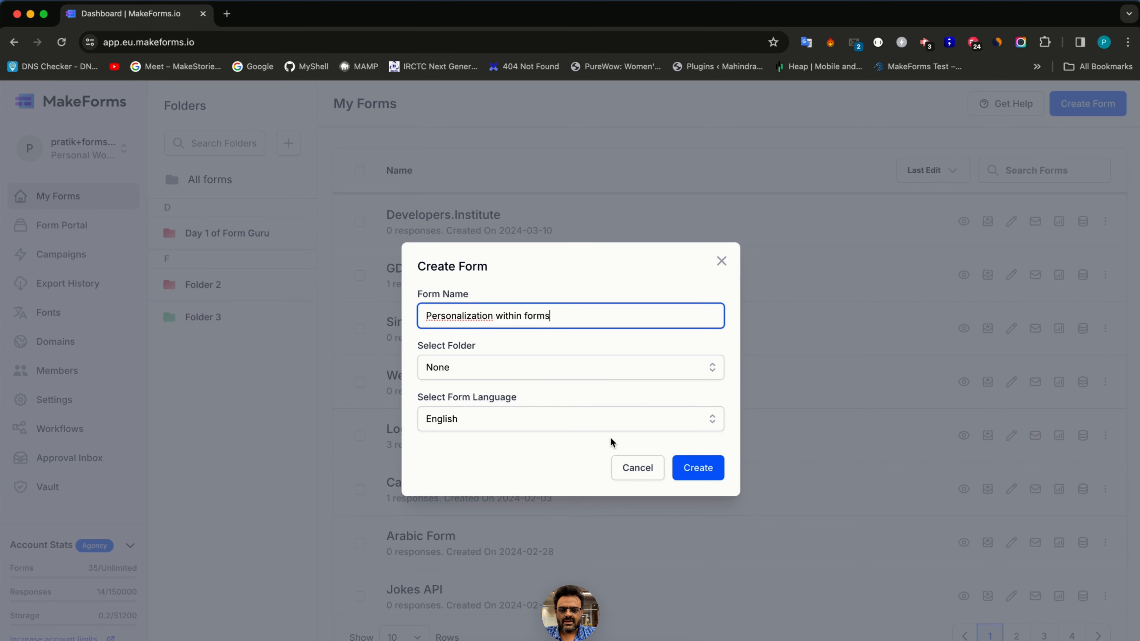
click(696, 470)
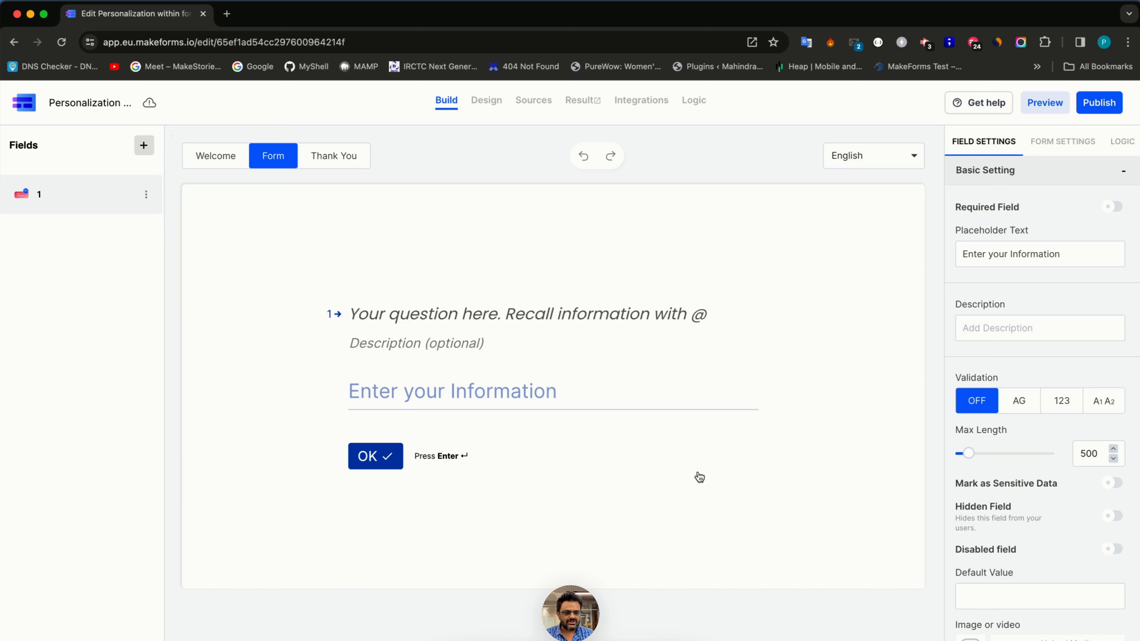
- Replace the default field with a Name question titled 'Enter your first name'
click(143, 148)
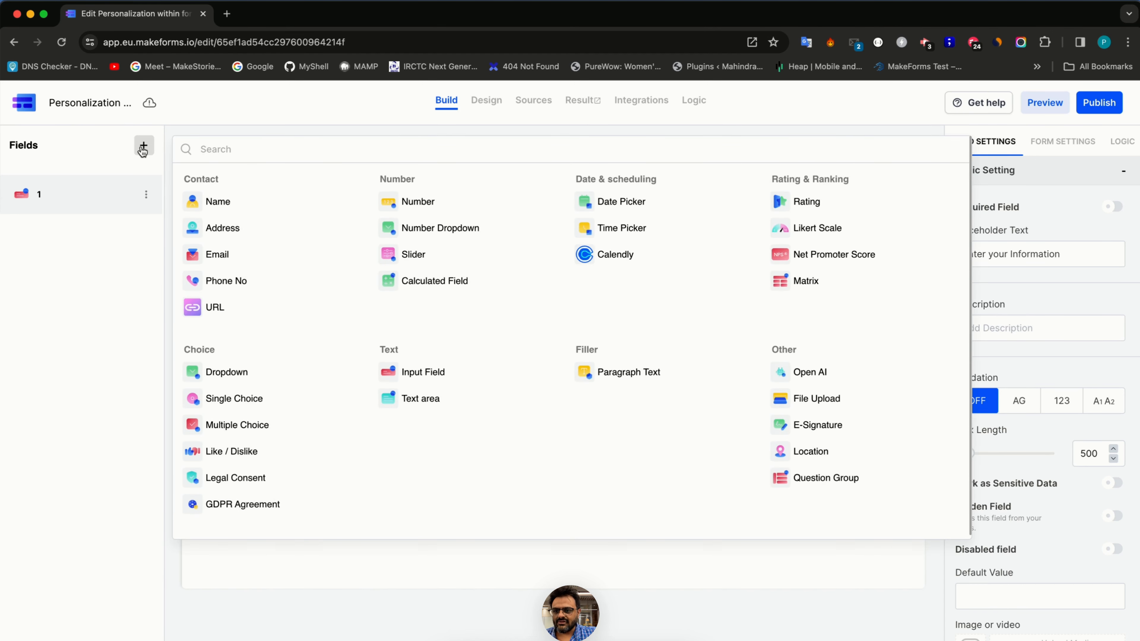
click(213, 204)
click(146, 194)
click(179, 232)
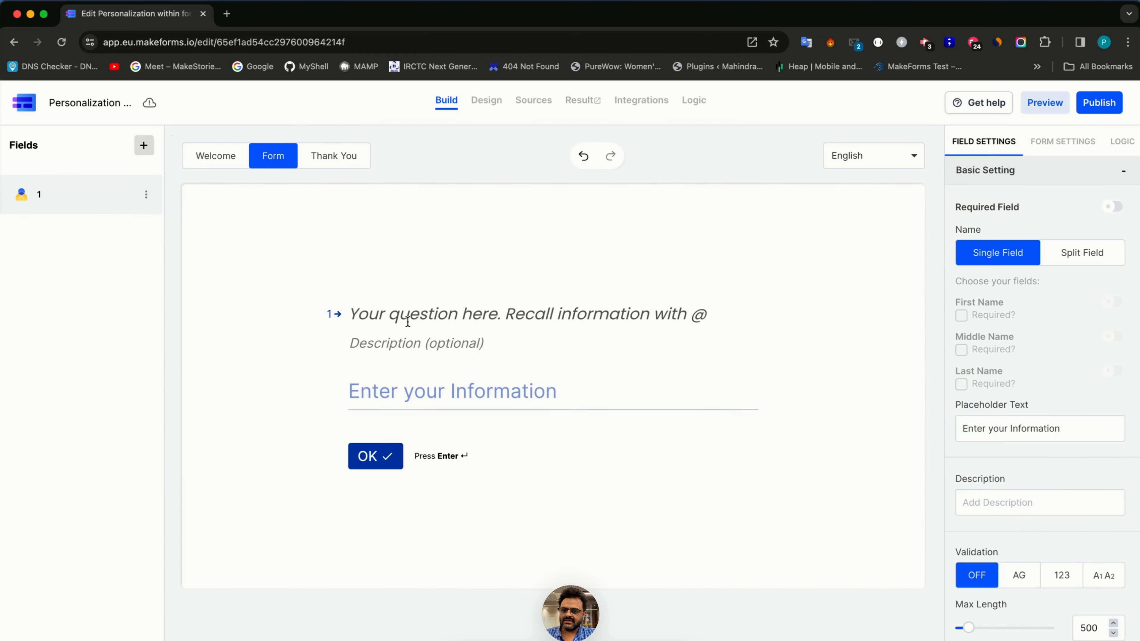
click(408, 322)
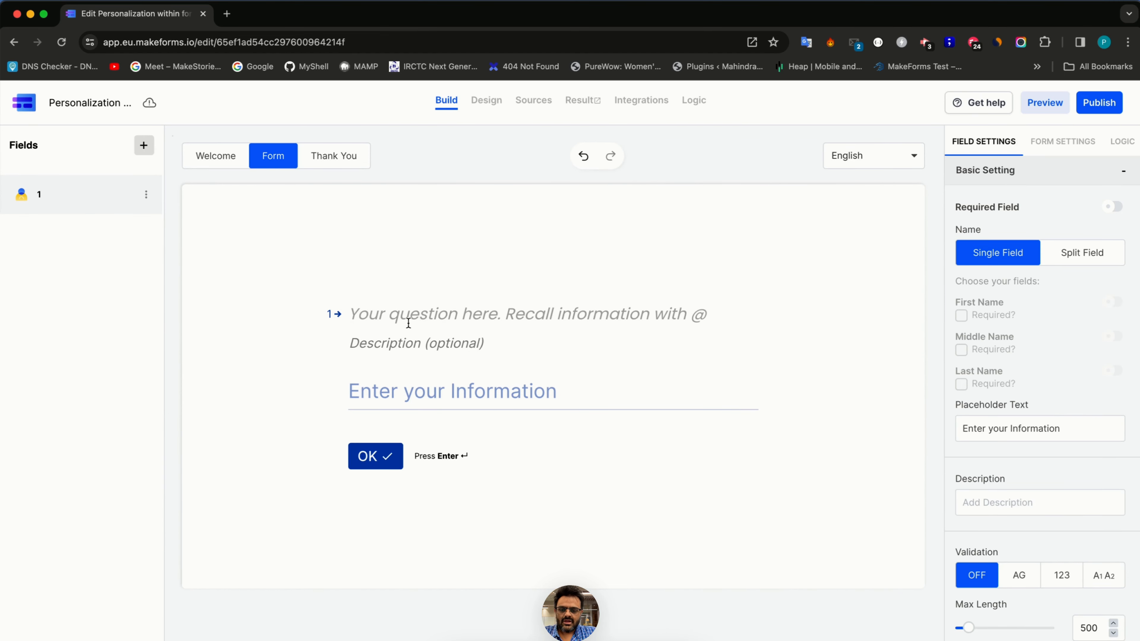
text(Enter your)
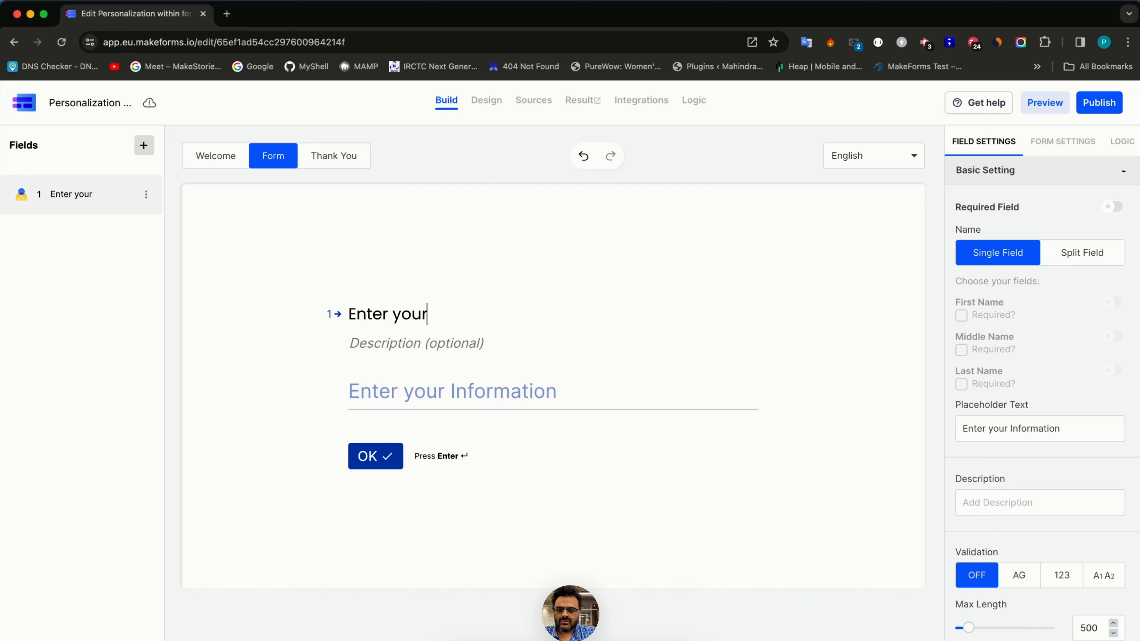
text( first name)
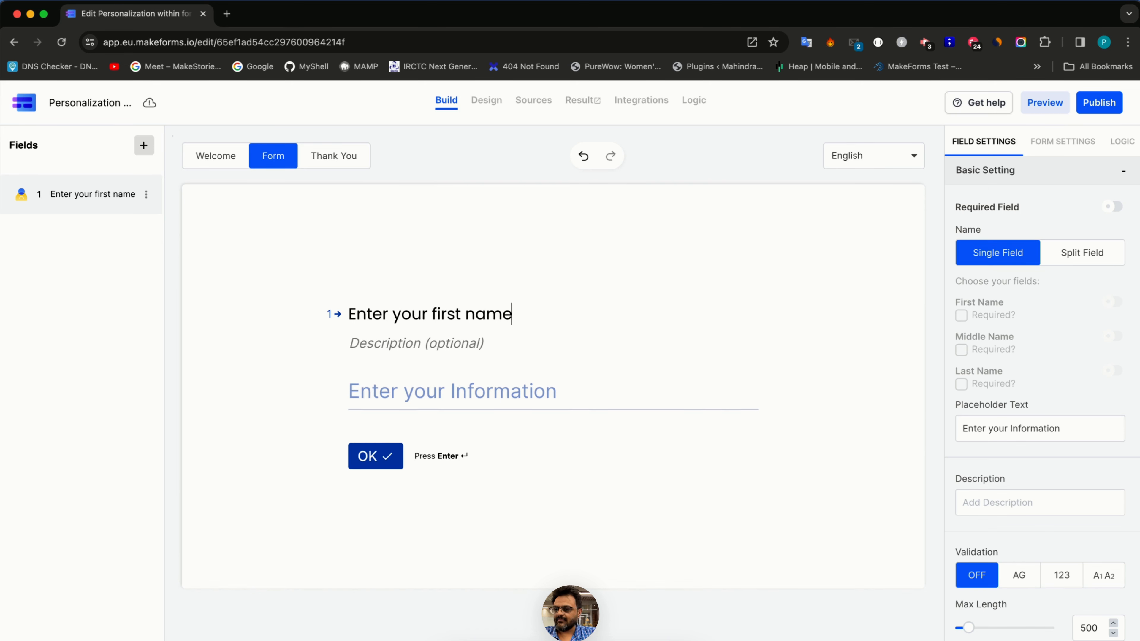
- Add a second Name question: 'Hey [first name], may I know your last name please'
click(144, 145)
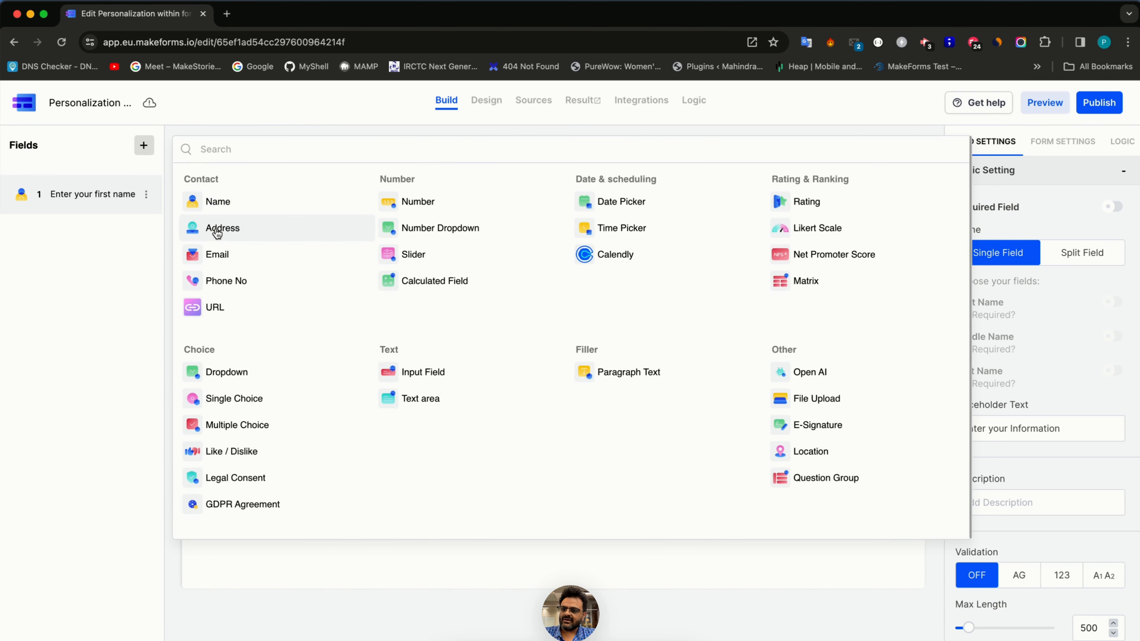
click(213, 206)
click(394, 319)
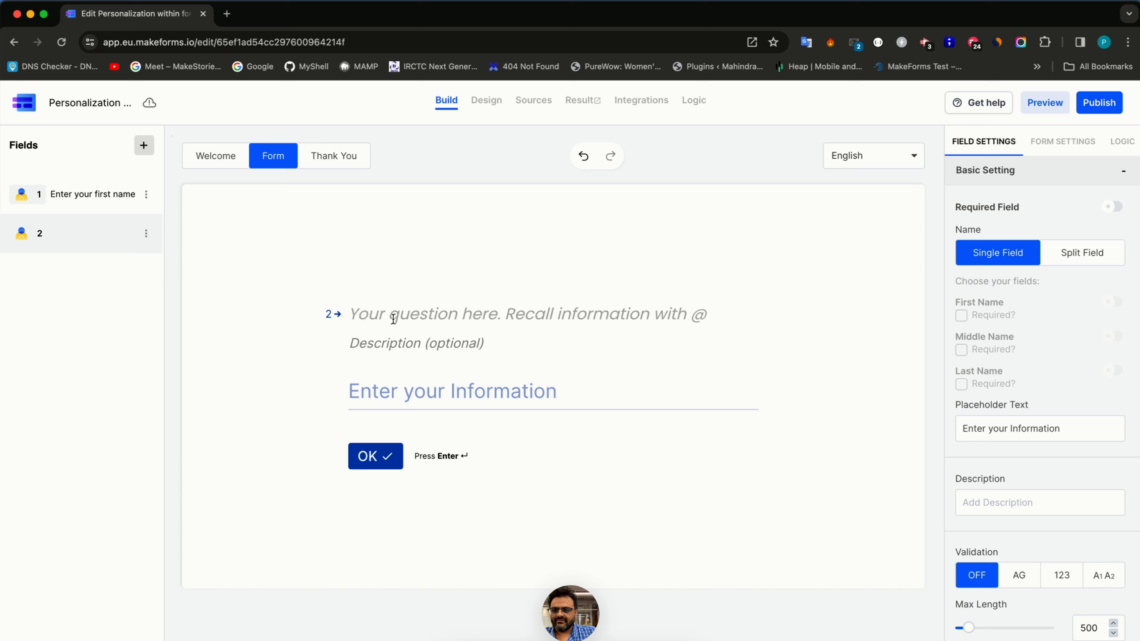
text(Hey @)
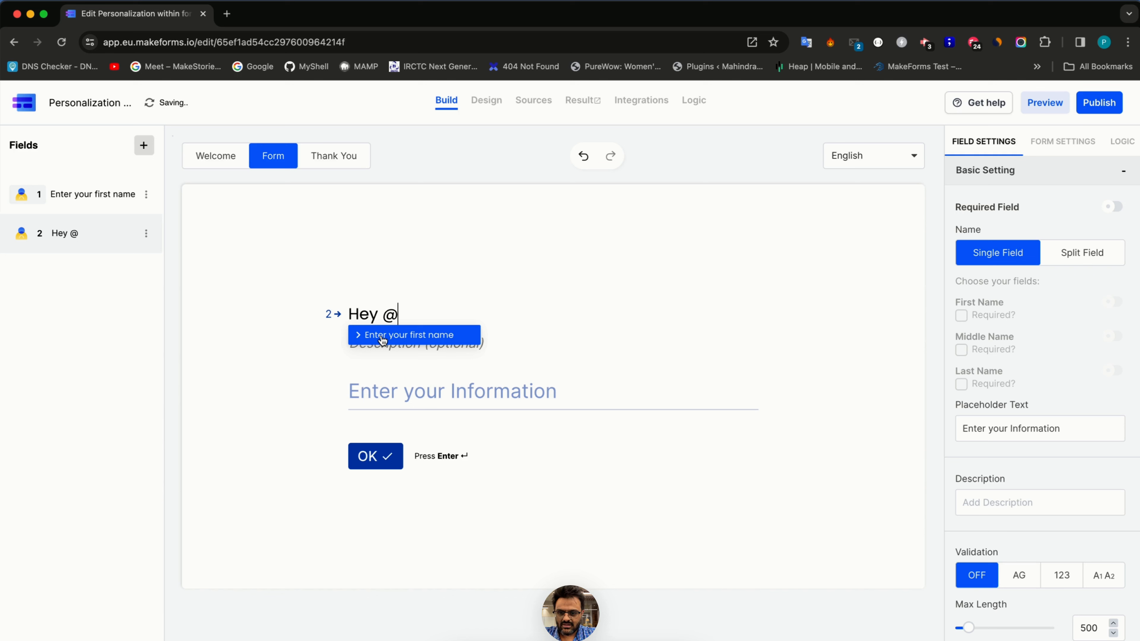
click(382, 336)
text(,)
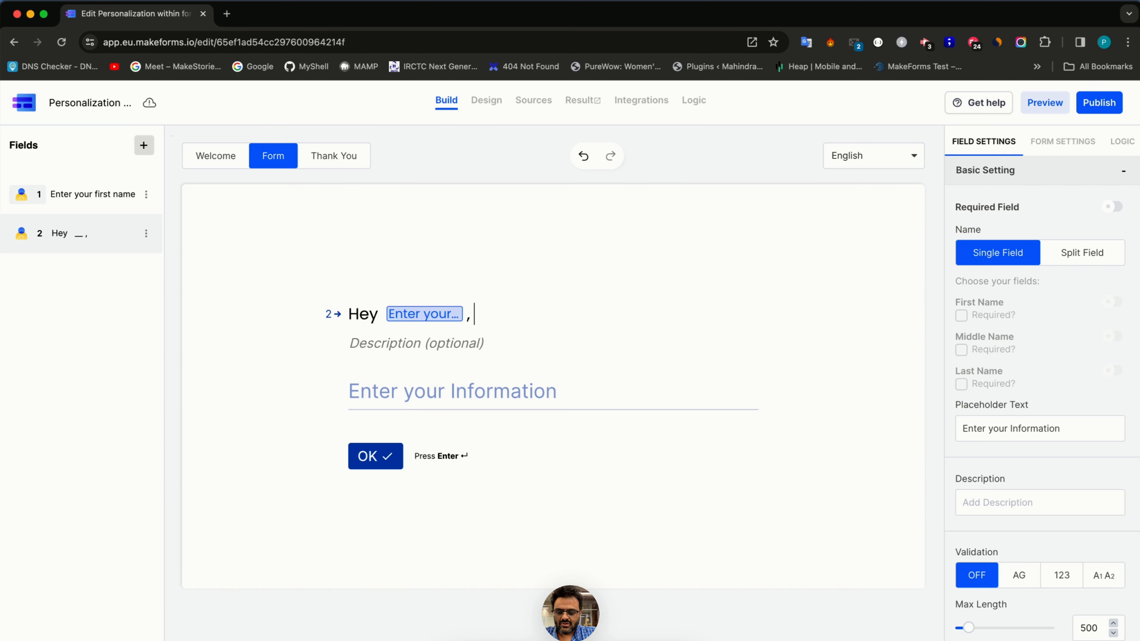
text( may I)
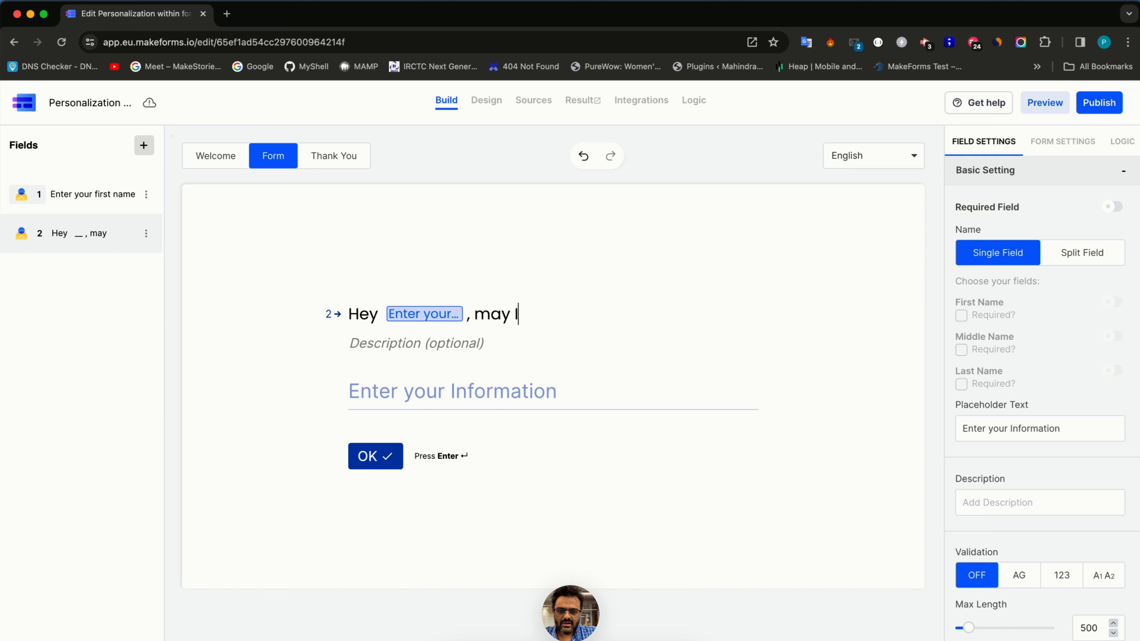
text( know your last n)
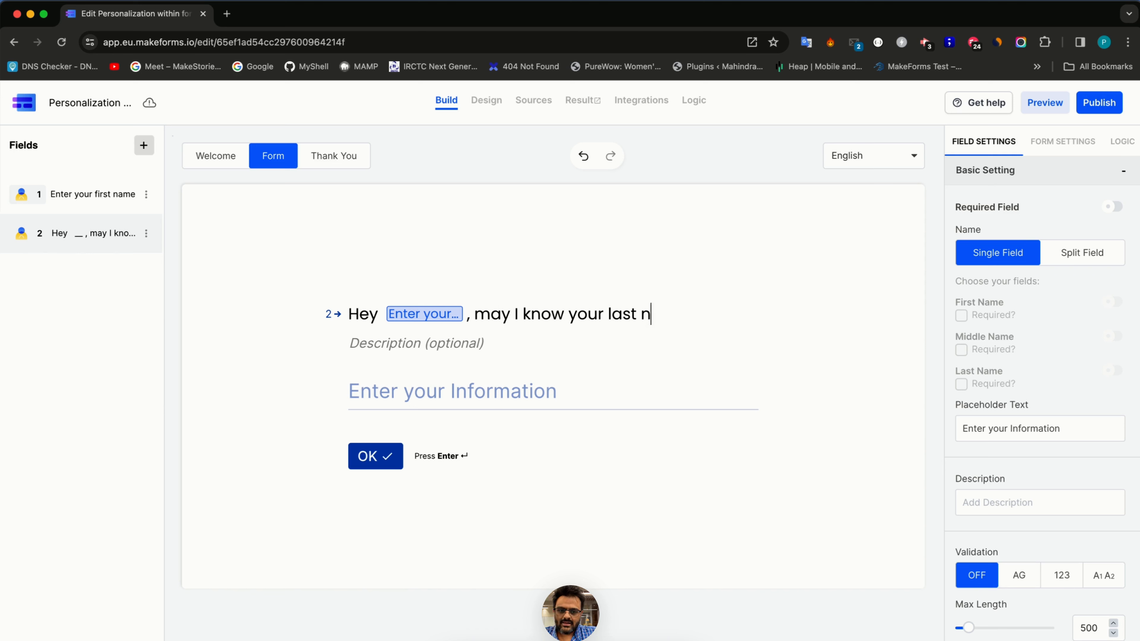
text(ame please)
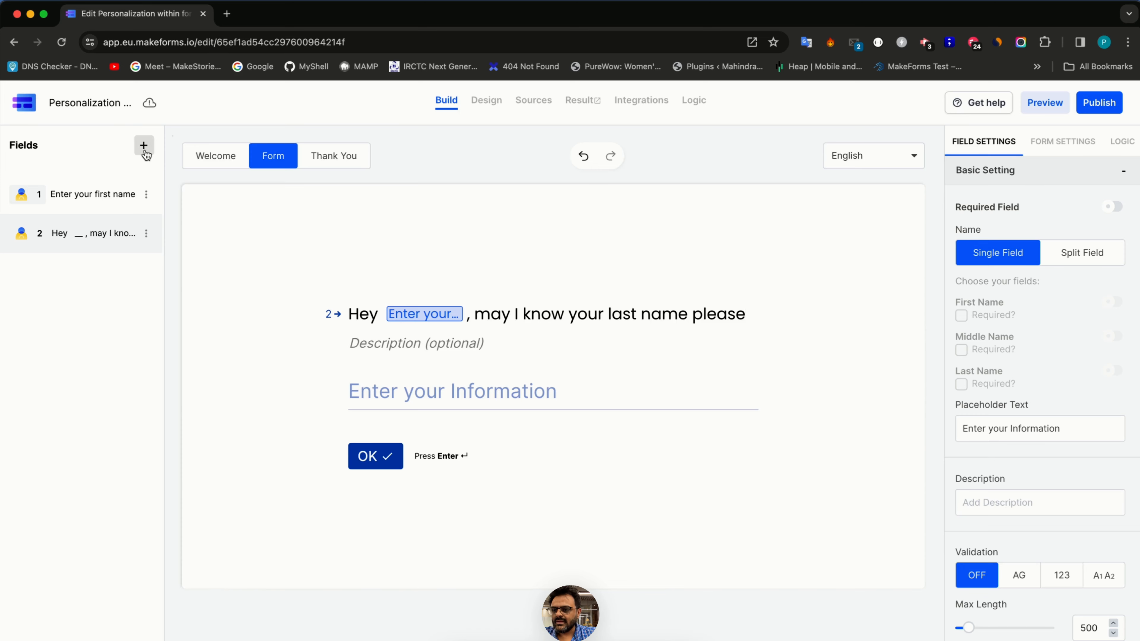
click(144, 145)
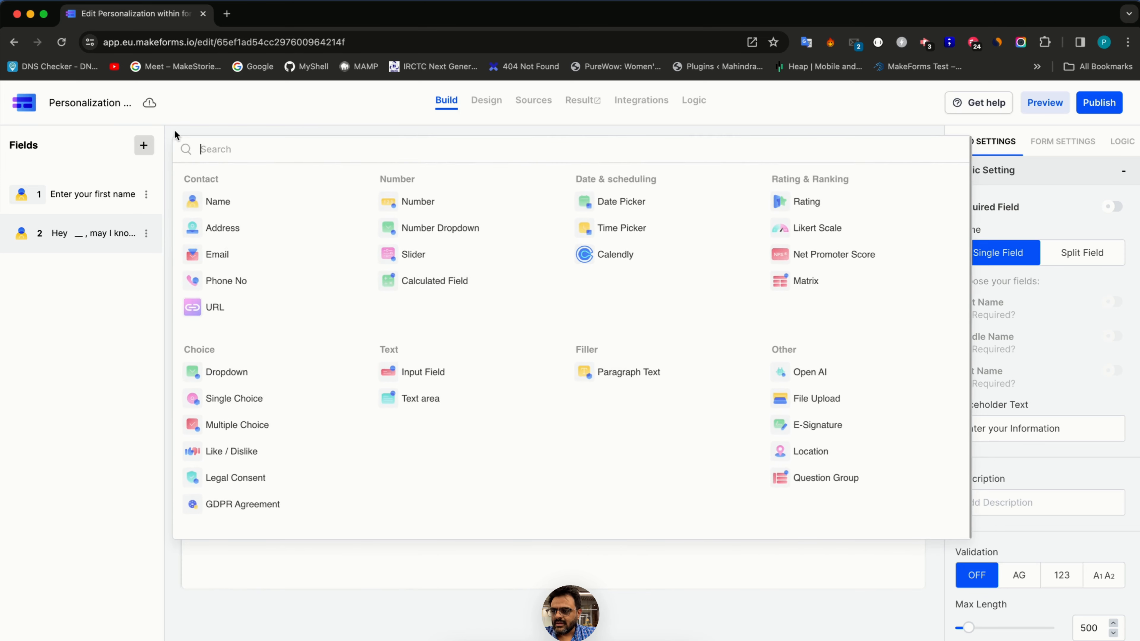
- Add a Paragraph Text block reading 'Nice to meet you, [first name] [last name]'
click(597, 372)
click(417, 368)
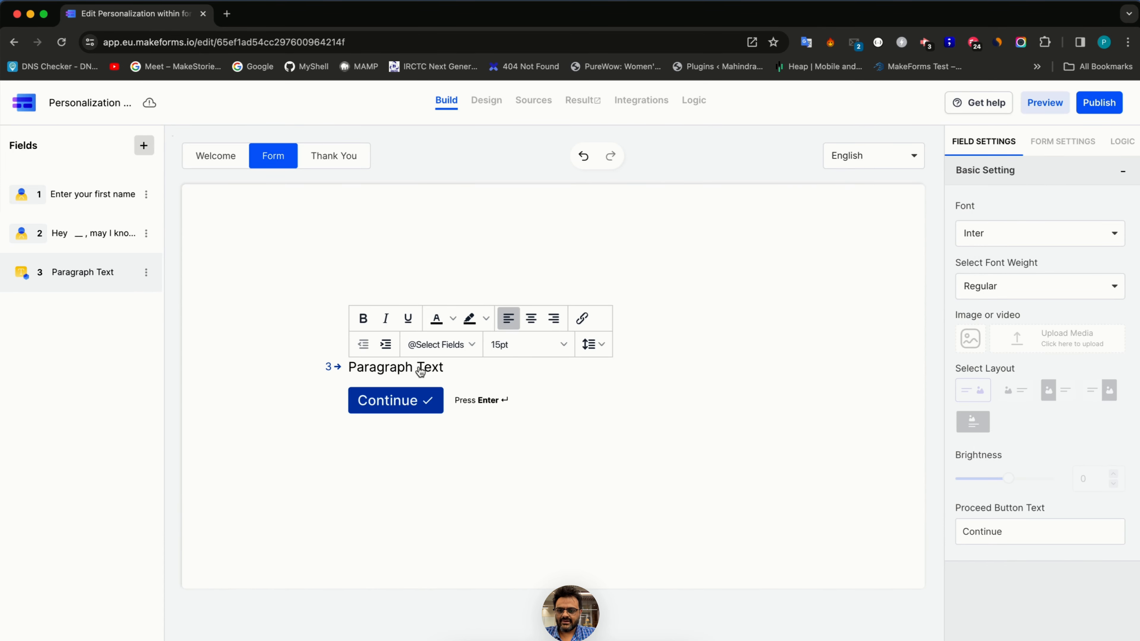
triple_click(420, 372)
text(Nice to )
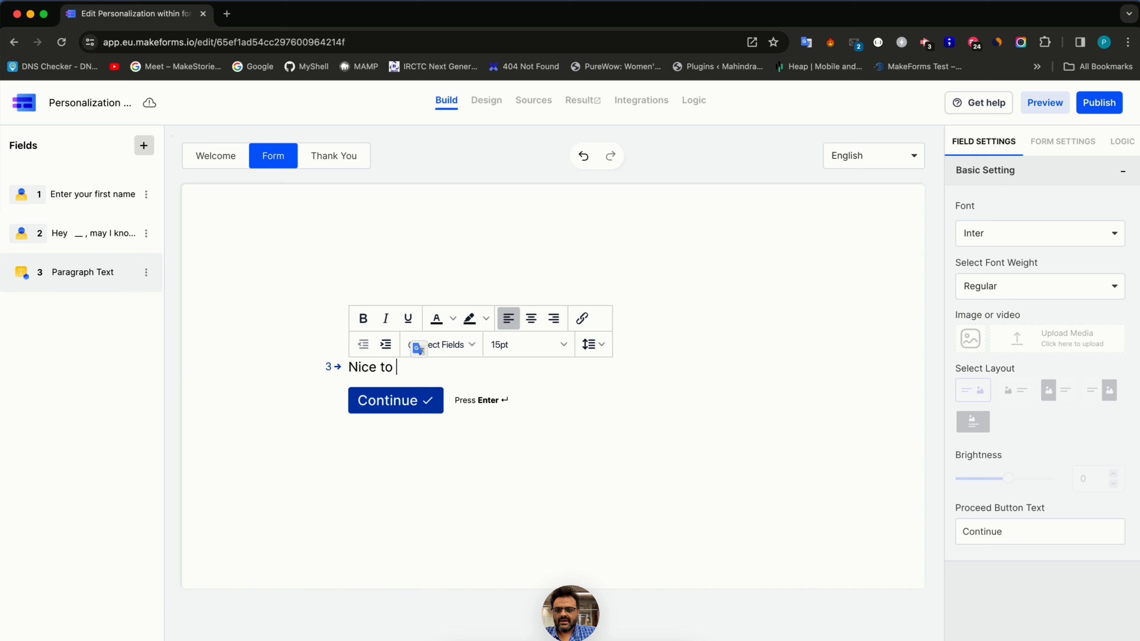
text(meet you,)
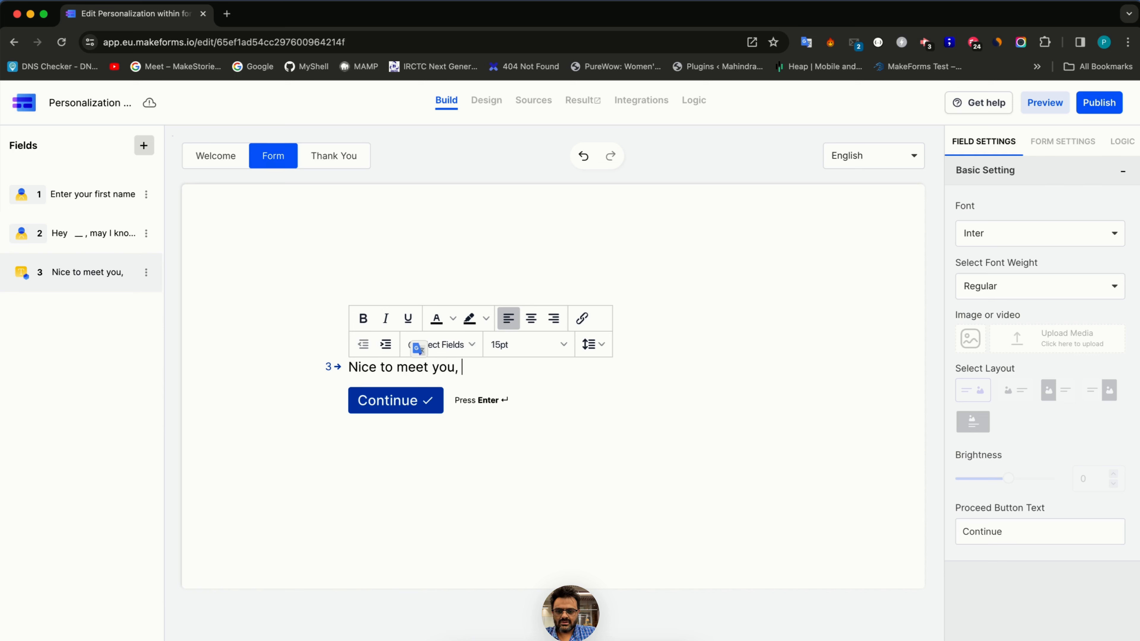
click(438, 345)
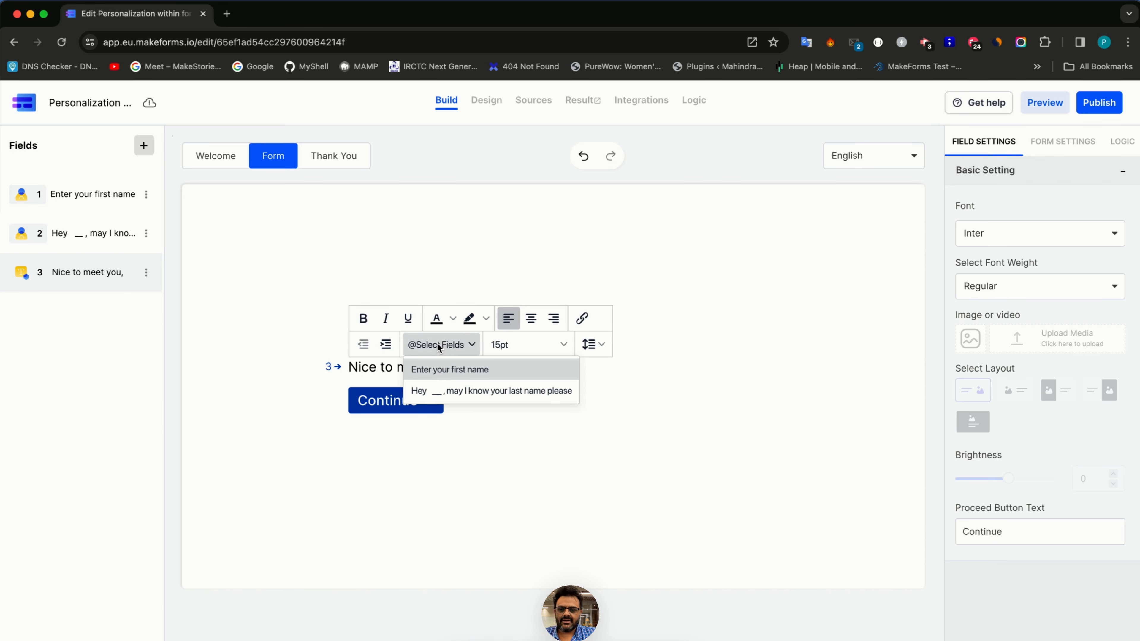
click(442, 376)
click(466, 347)
click(468, 389)
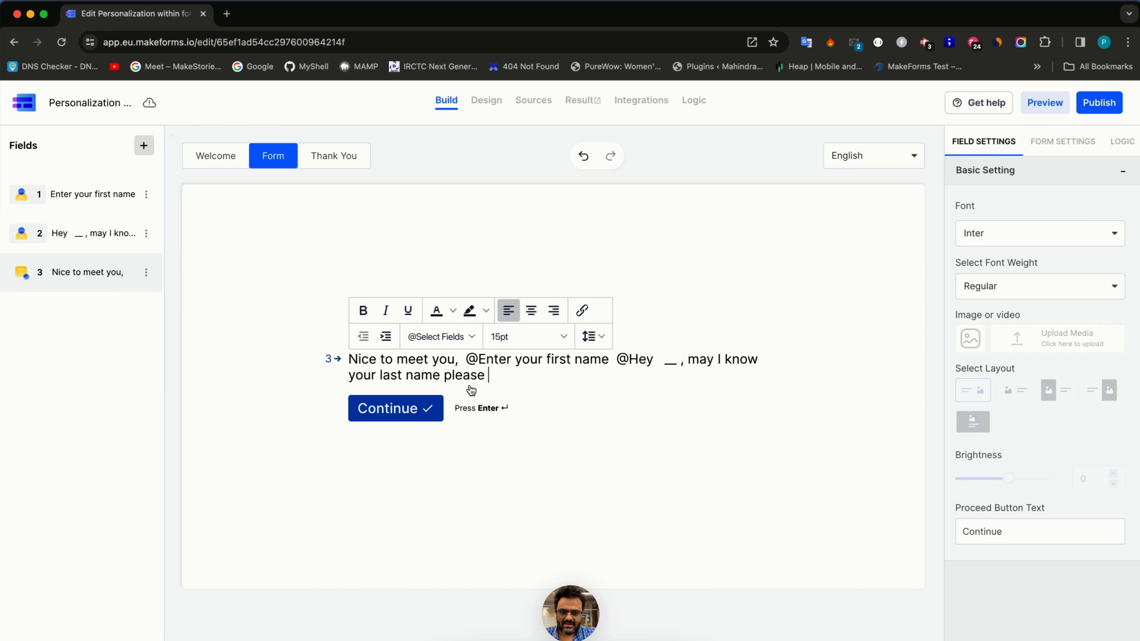
- Finish the paragraph with '. Now, let's proceed', keeping both recalled answers intact
text(.)
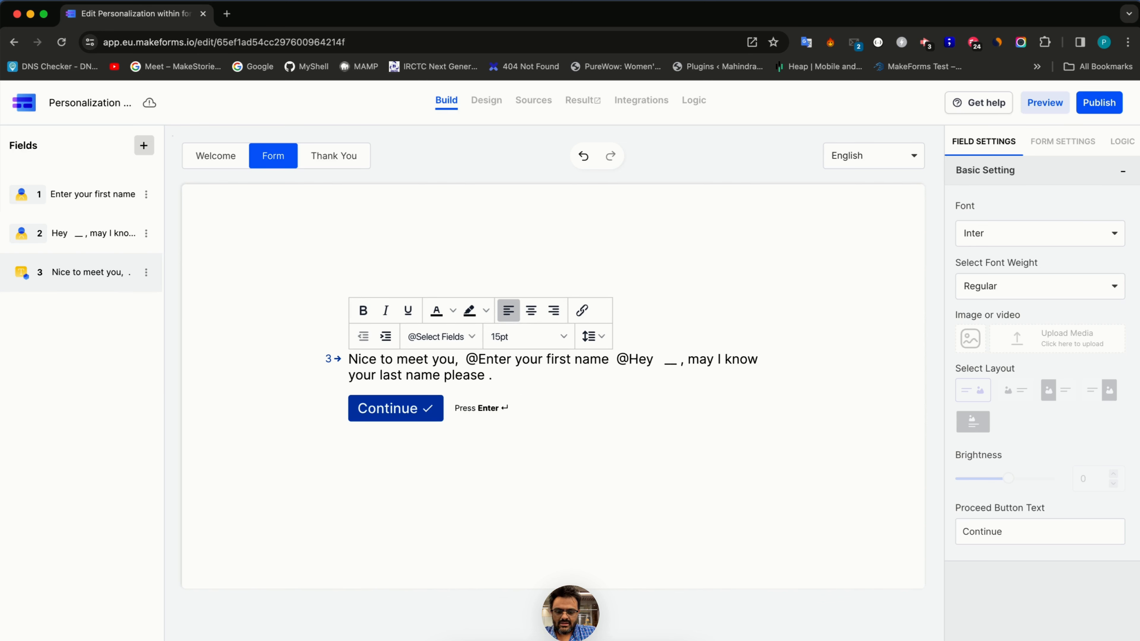
text(Now, le)
key(BackSpace)
key(BackSpace)
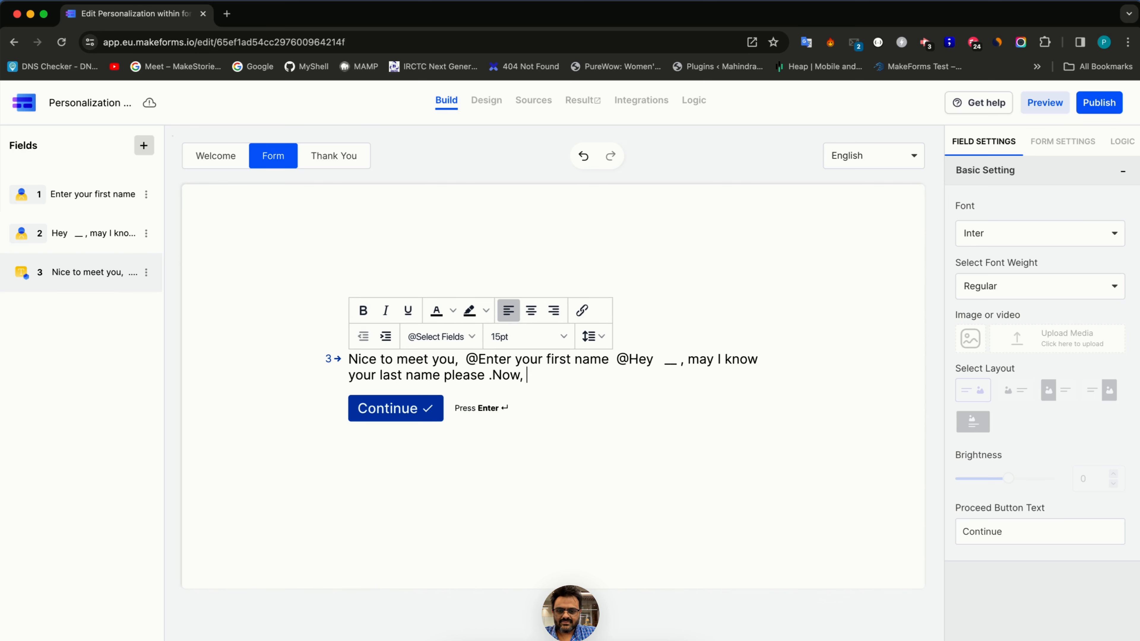
text(let's r)
key(BackSpace)
text(proceed)
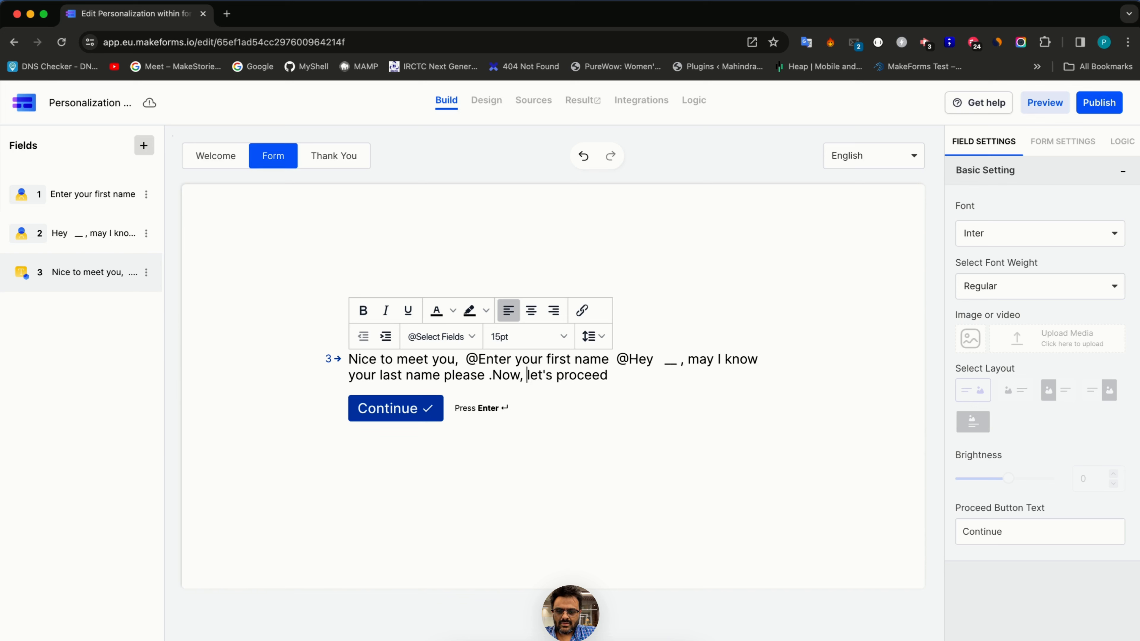
click(509, 375)
key(Left)
key(alt+BackSpace)
key(alt+BackSpace)
key(alt+BackSpace)
key(alt+BackSpace)
key(alt+BackSpace)
key(alt+BackSpace)
key(alt+BackSpace)
key(alt+BackSpace)
key(alt+BackSpace)
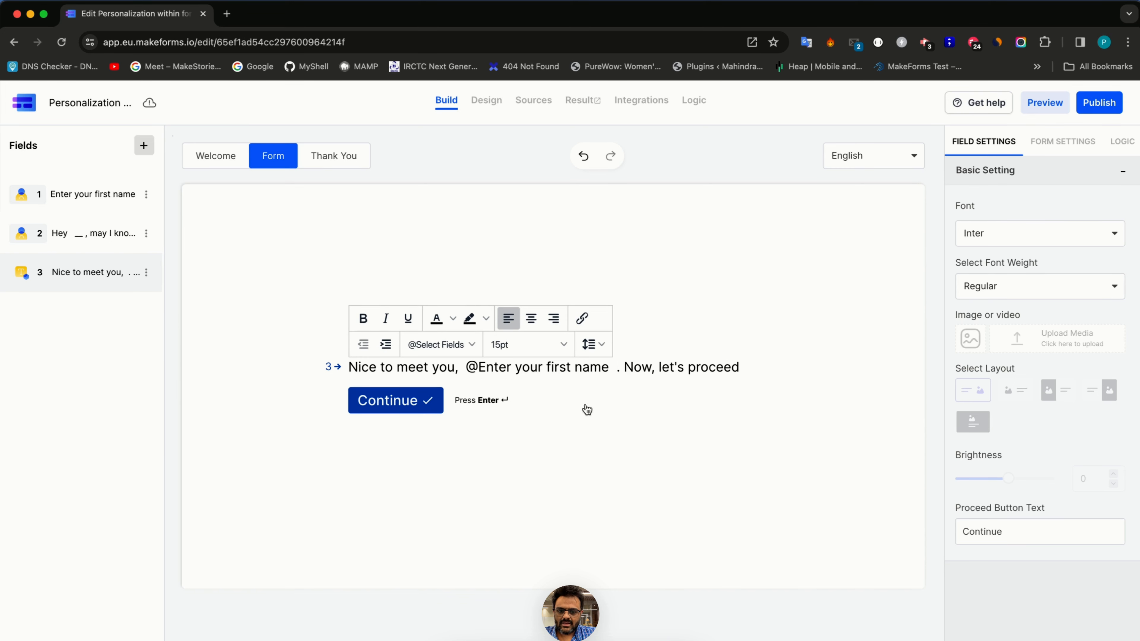
key(super+z)
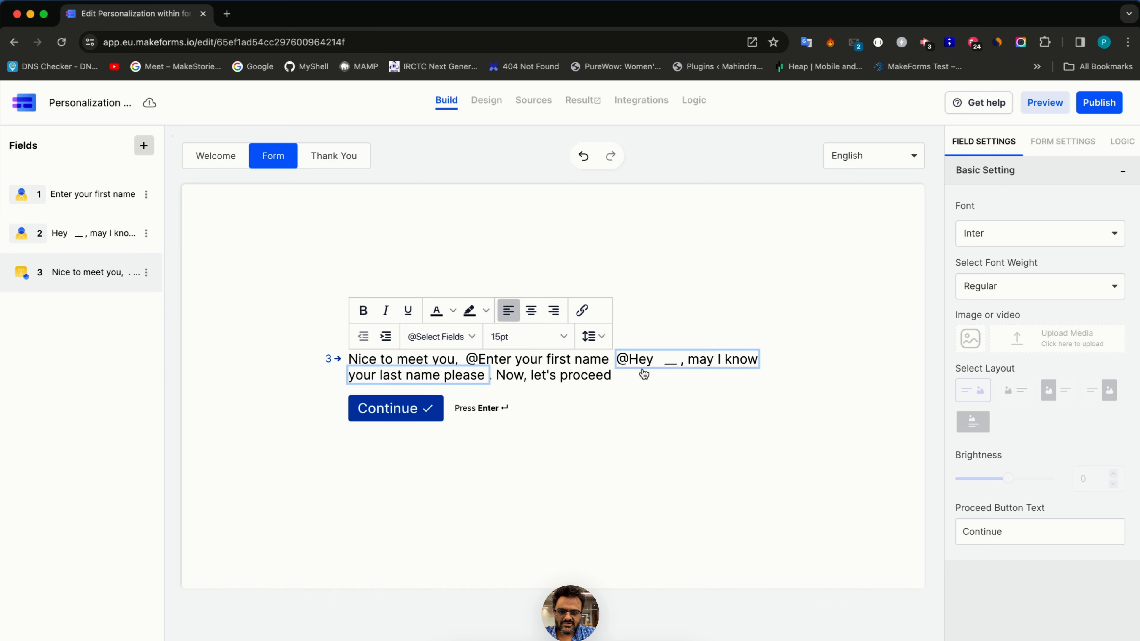
click(618, 412)
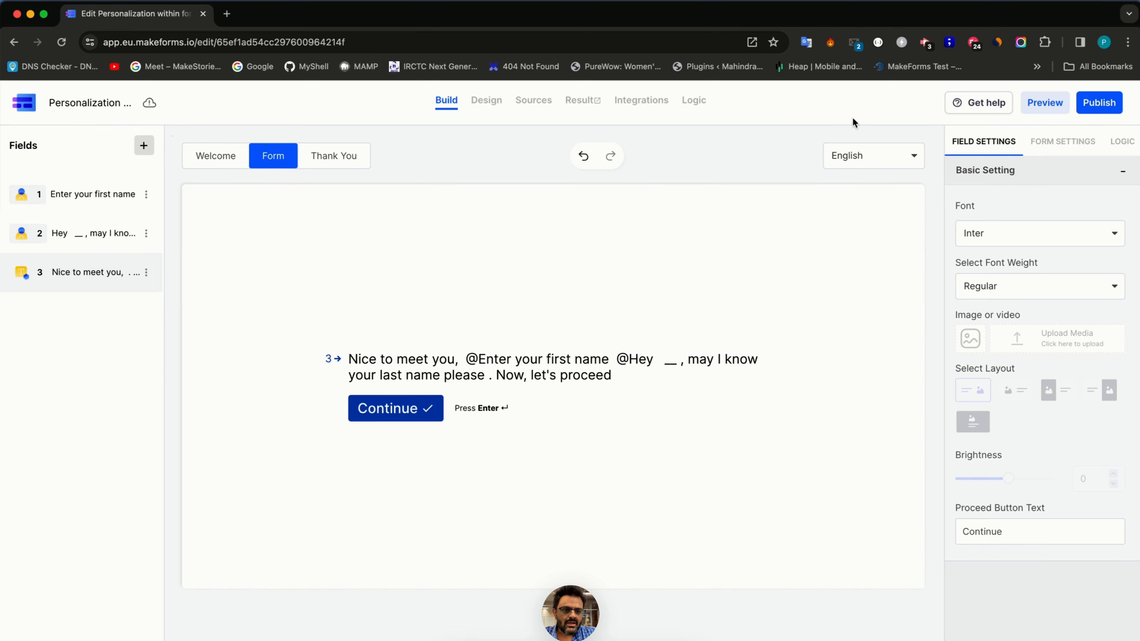
- Publish the form on the eu.frms.link domain
click(1107, 105)
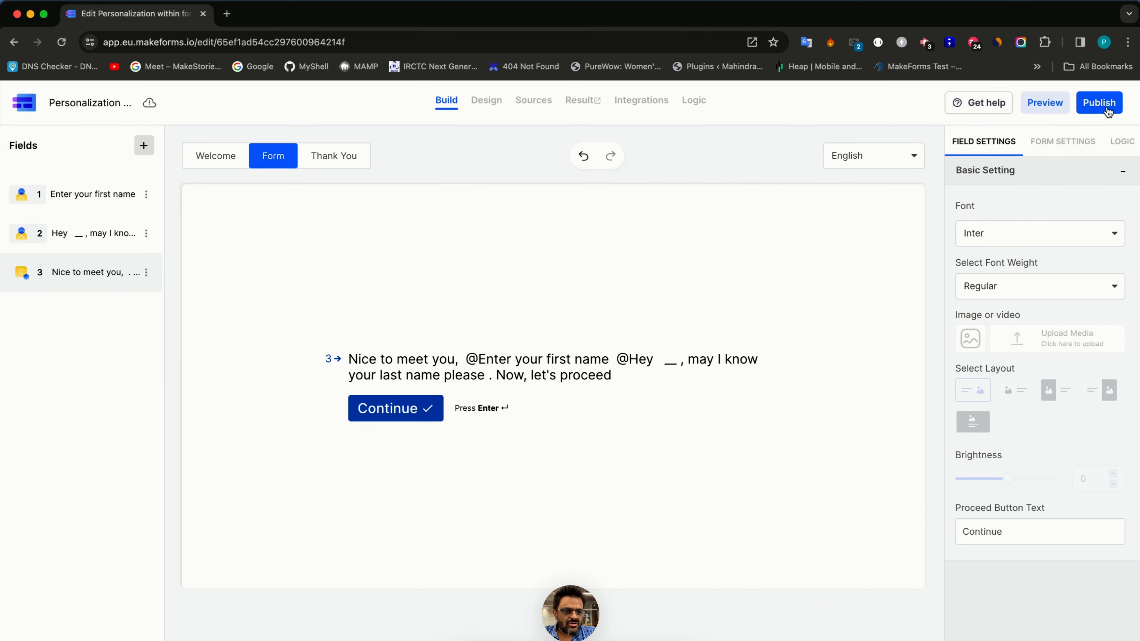
click(1090, 197)
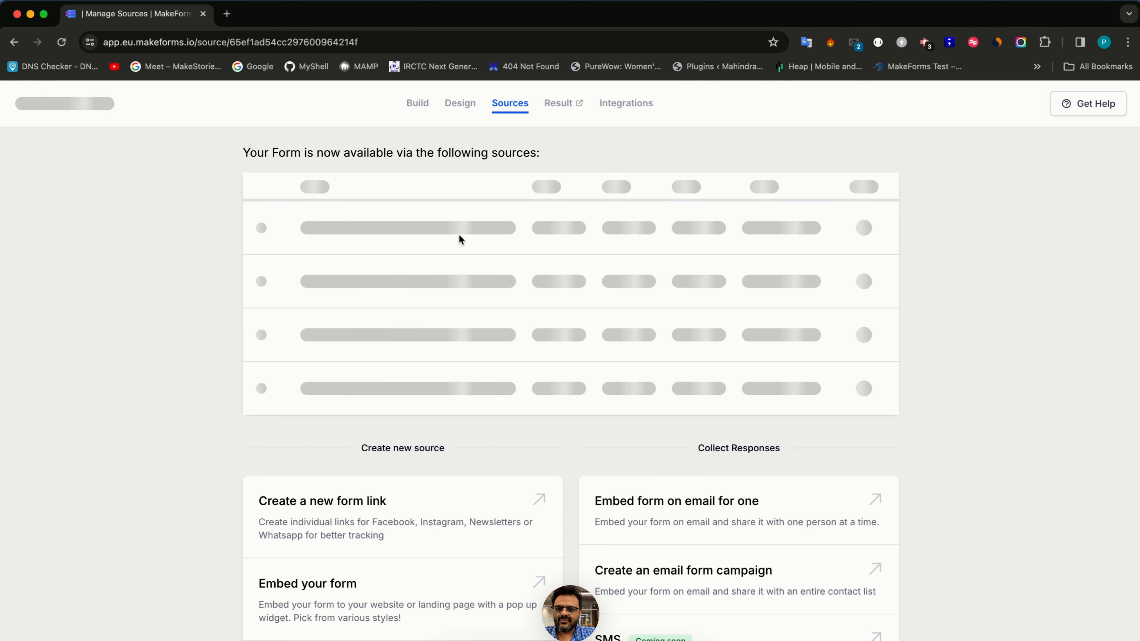
- Test the live form in a new tab with a sample first and last name, then return to Sources
click(459, 234)
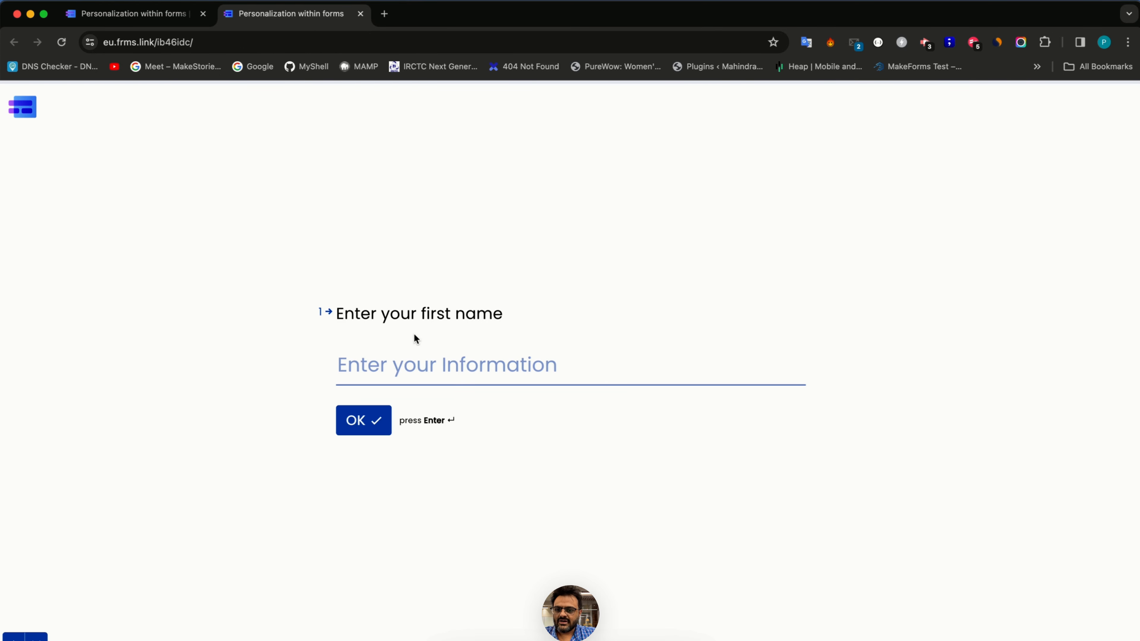
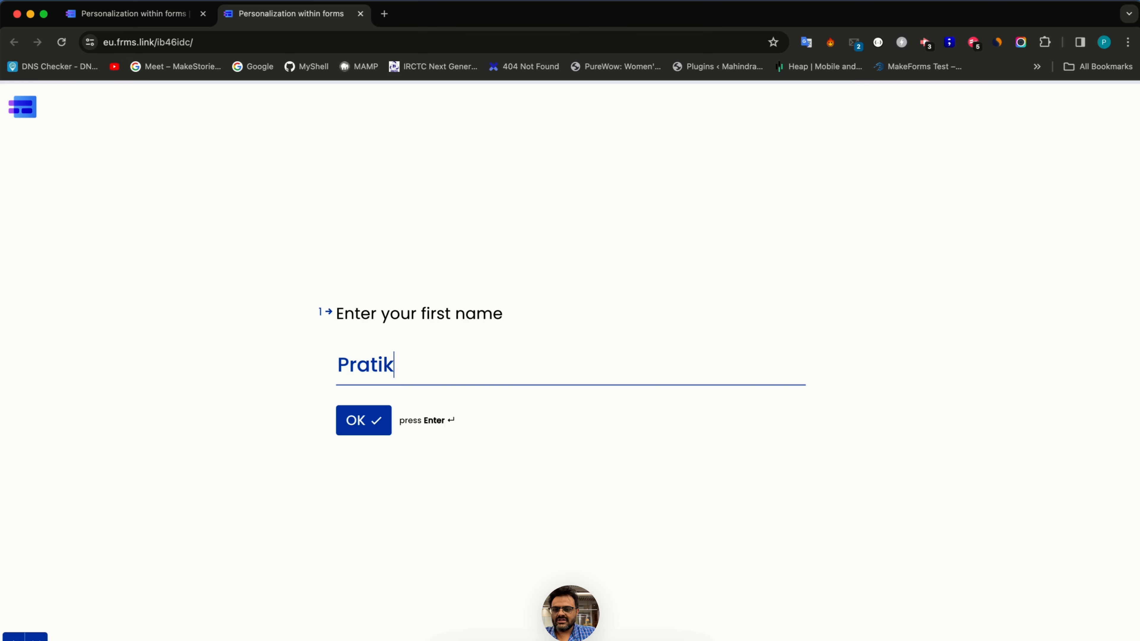
key(Return)
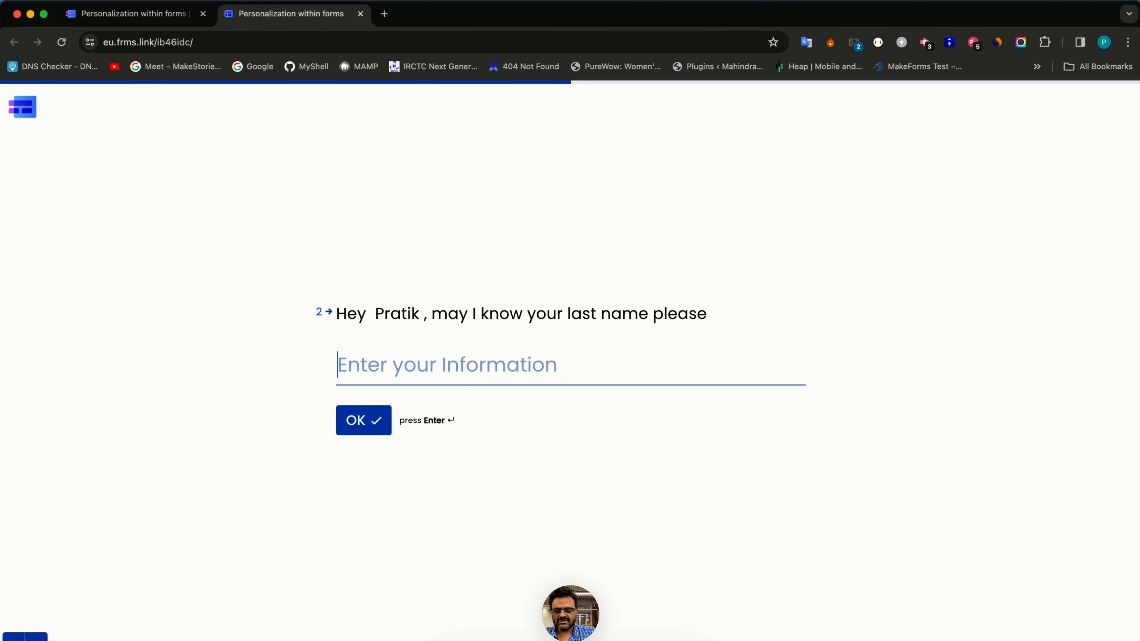
key(Return)
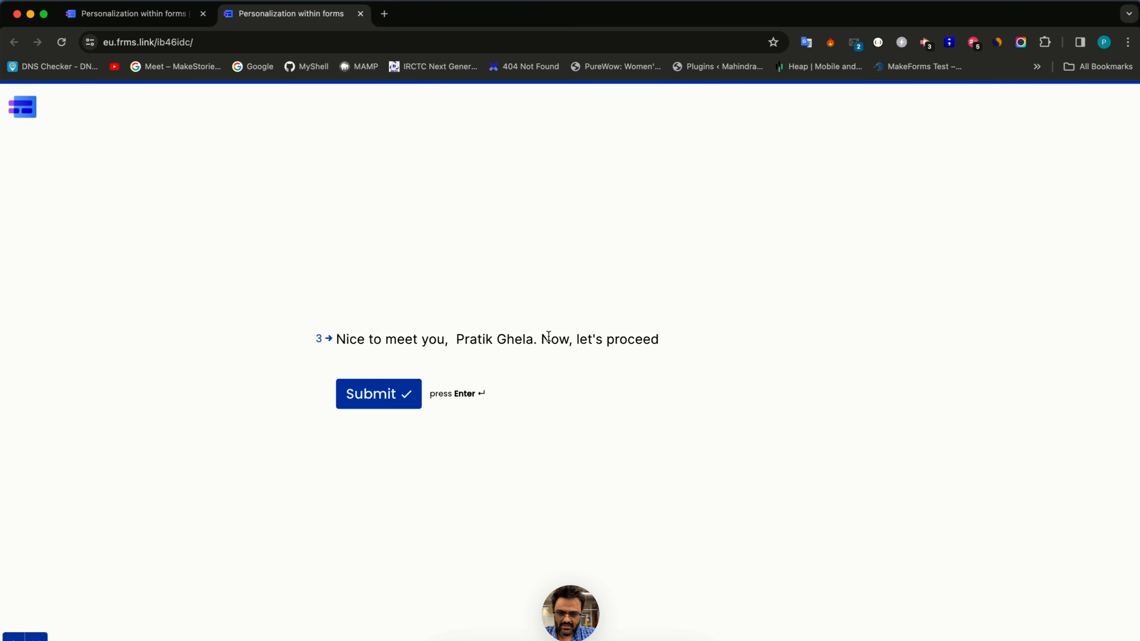
key(ctrl+shift+Tab)
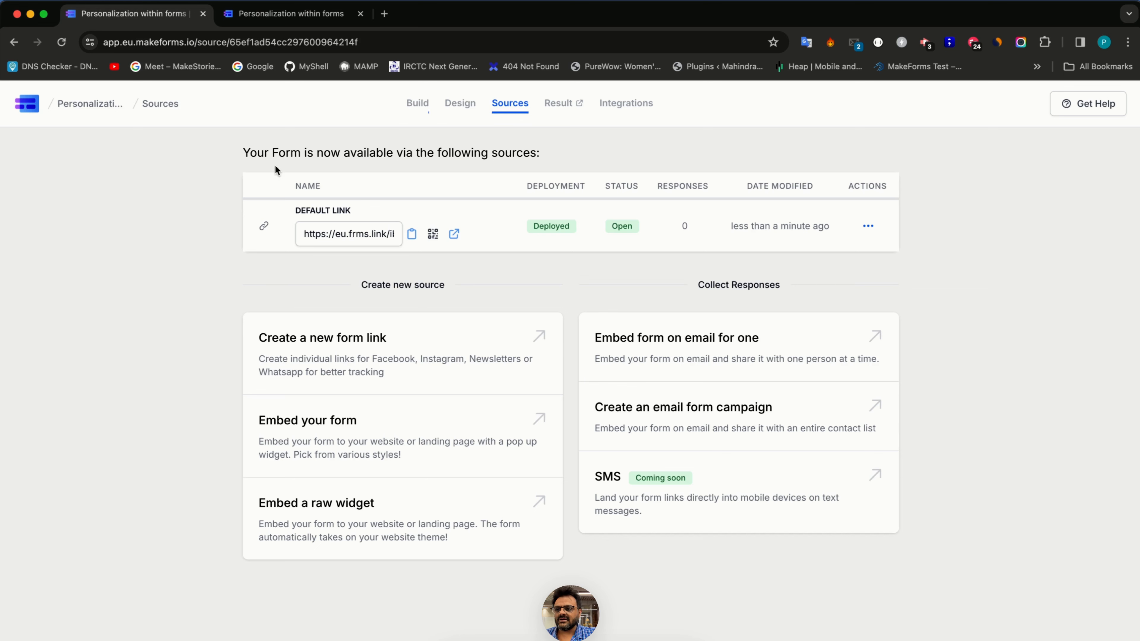
- From My Forms, create a Standard Form from scratch named 'Personalization regular form'
click(24, 115)
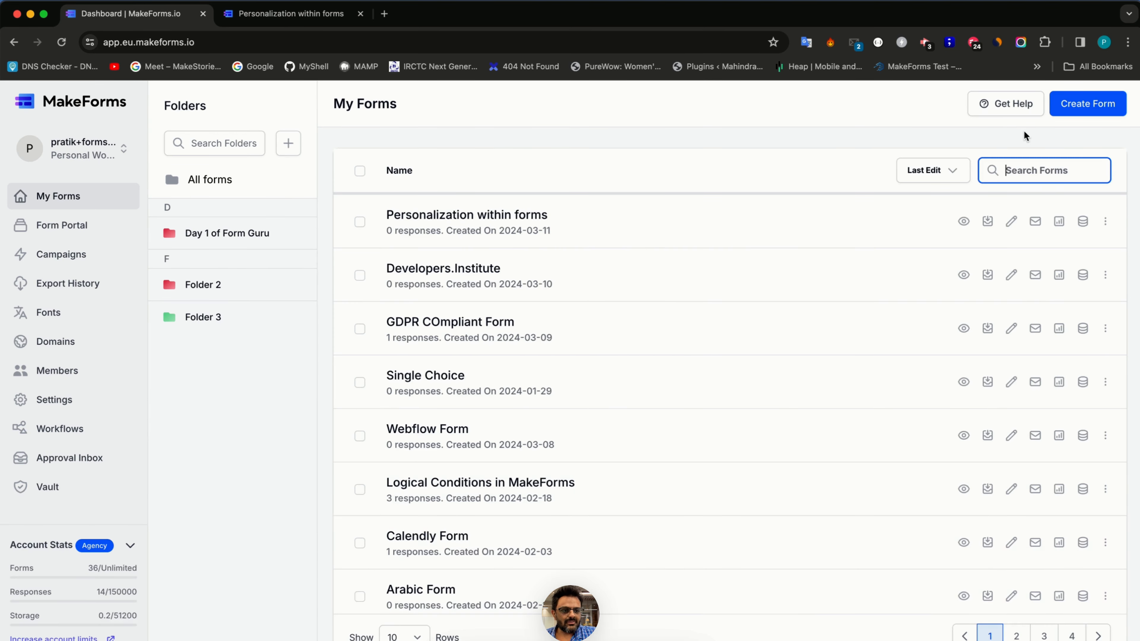
click(1076, 115)
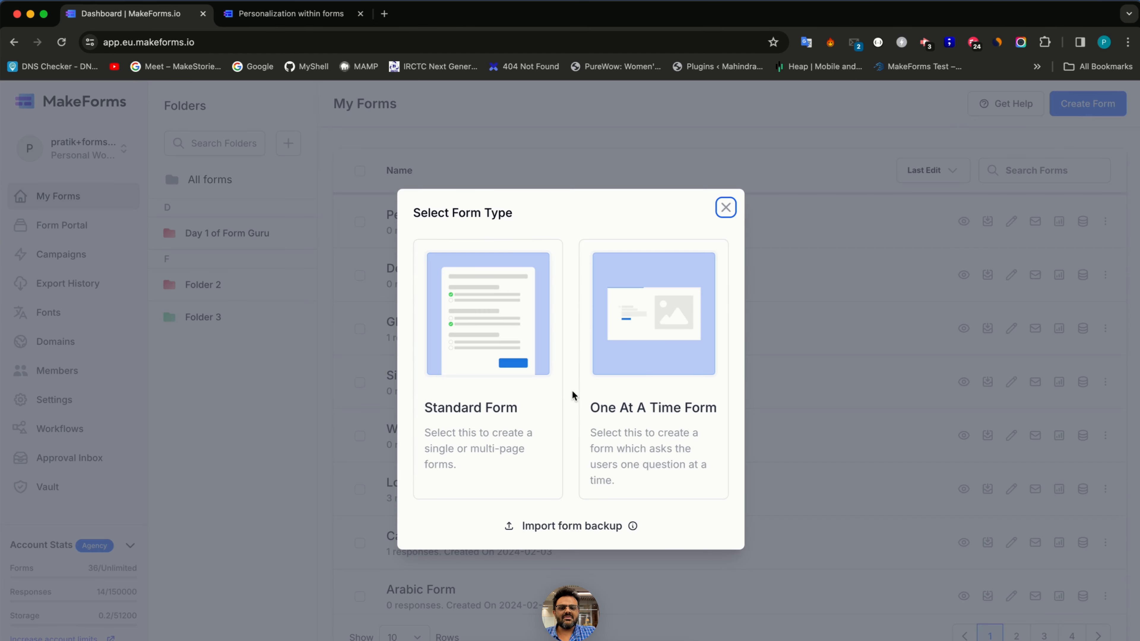
click(529, 384)
click(430, 365)
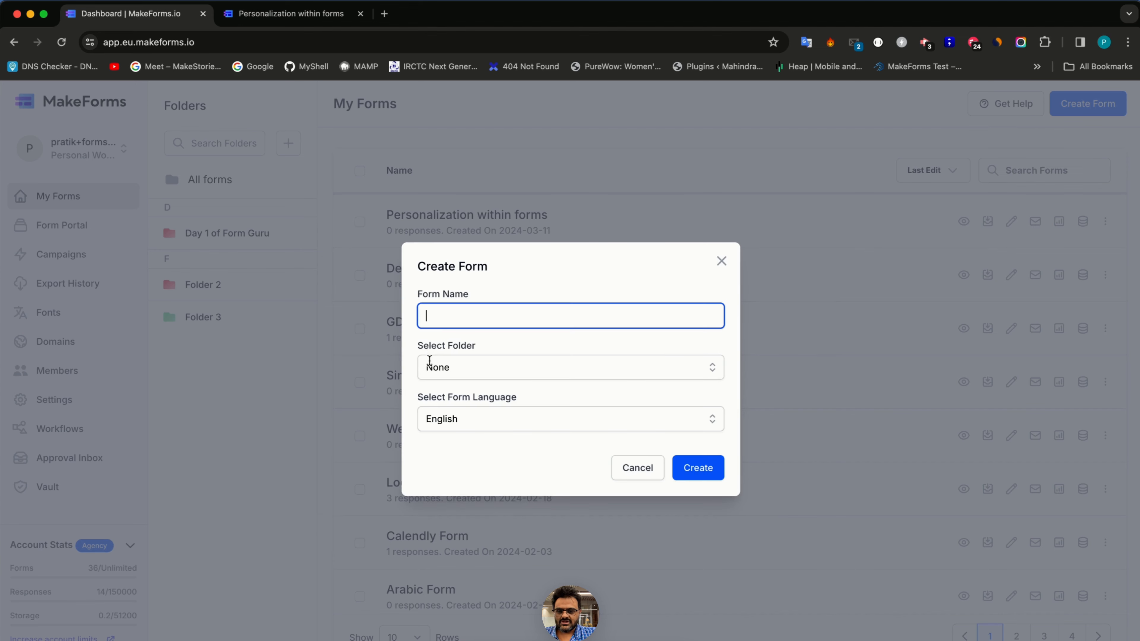
text(Personali)
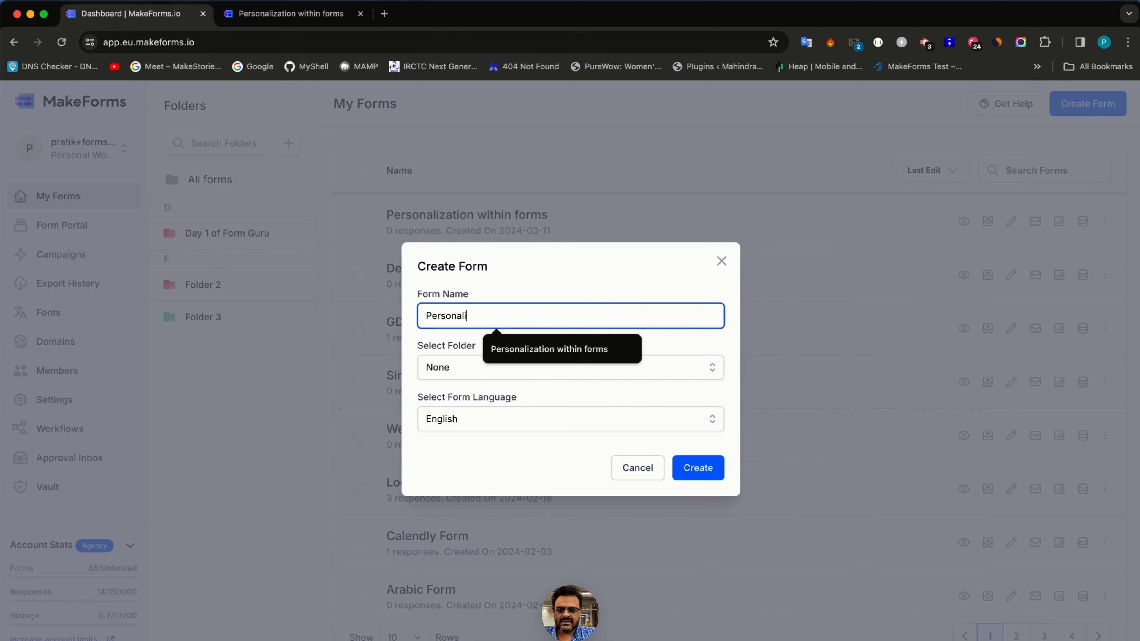
text(zation regula)
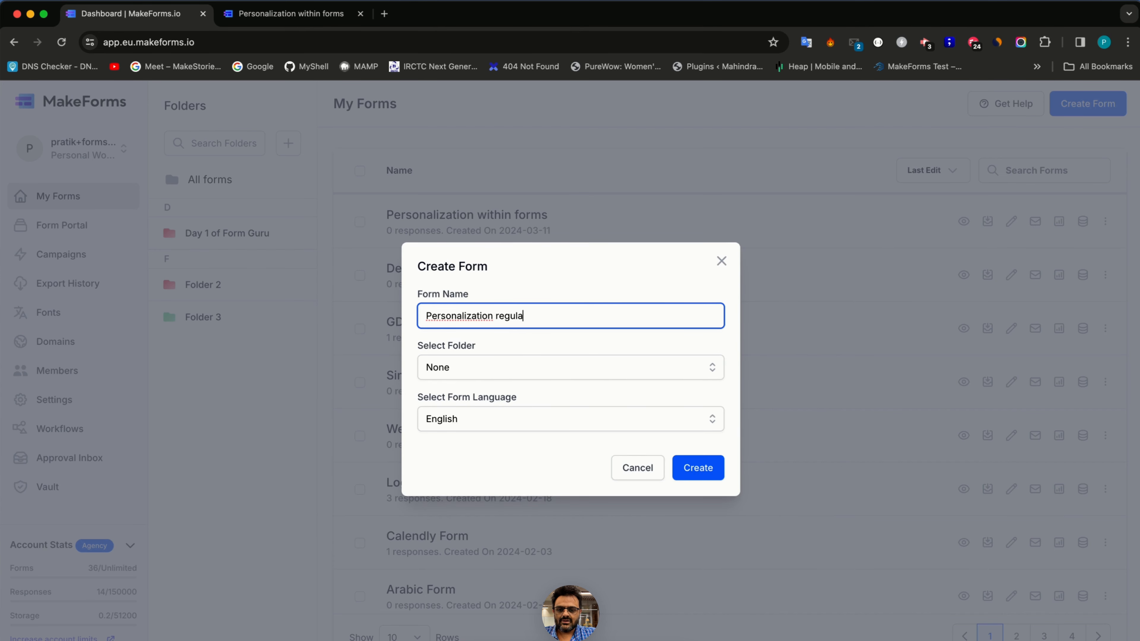
text(r form)
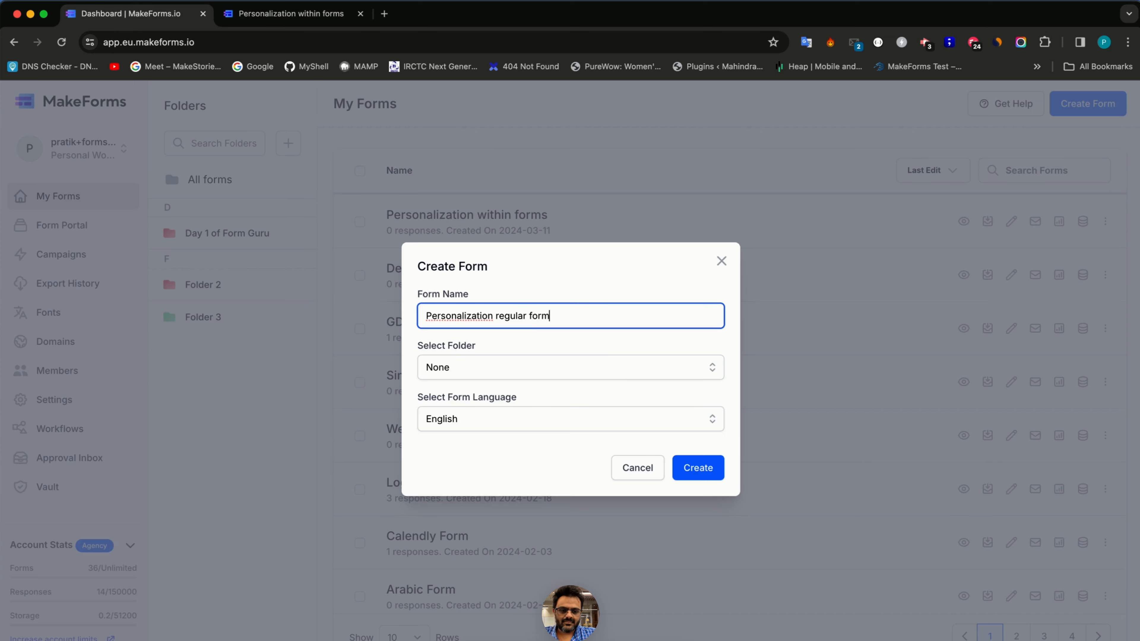
key(Return)
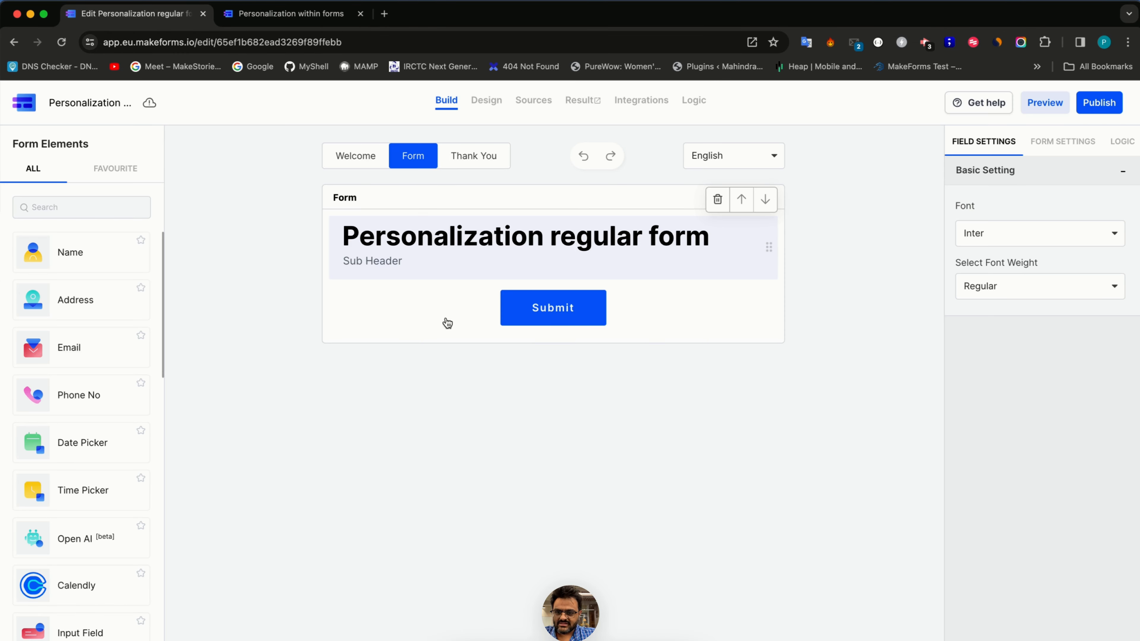
- Delete the title header and add a Name field labelled 'First Name'
click(717, 200)
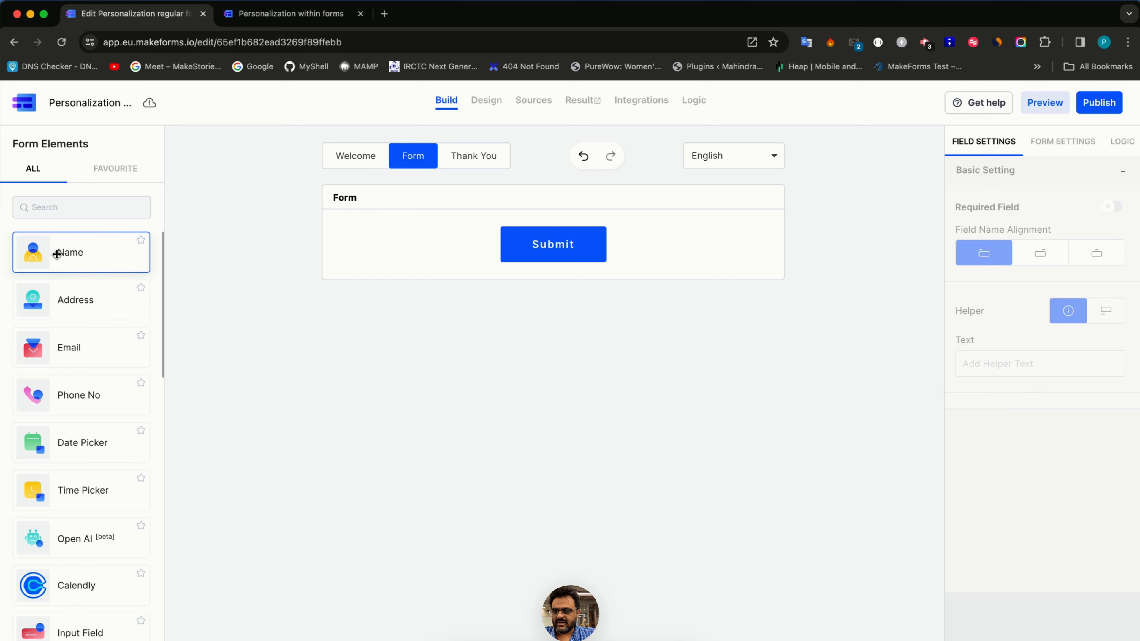
drag(56, 252, 389, 232)
triple_click(386, 230)
text(First Name)
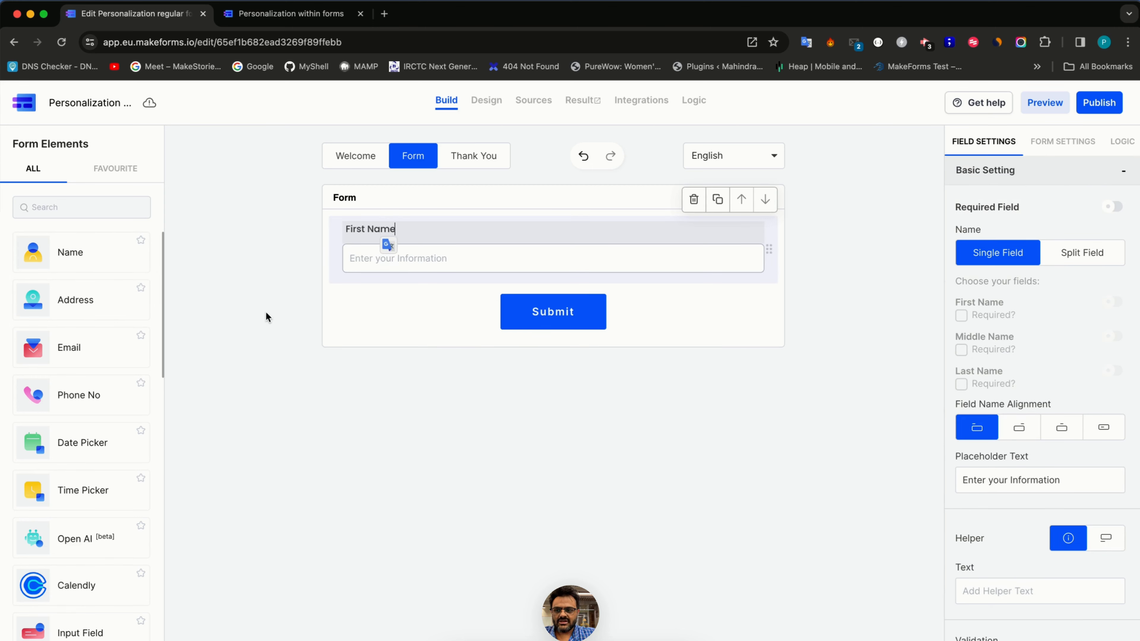
- Add a second Name field labelled 'Last Name' and bring up the Thank You page
drag(104, 253, 328, 290)
click(356, 296)
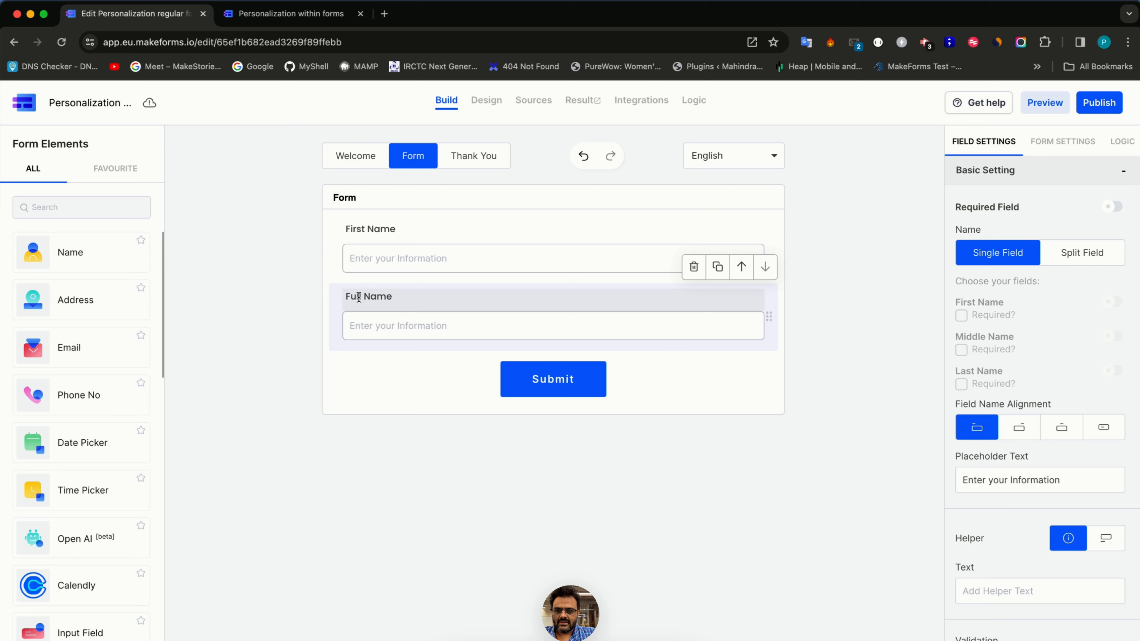
double_click(356, 297)
text(KLas)
key(shift+alt+Left)
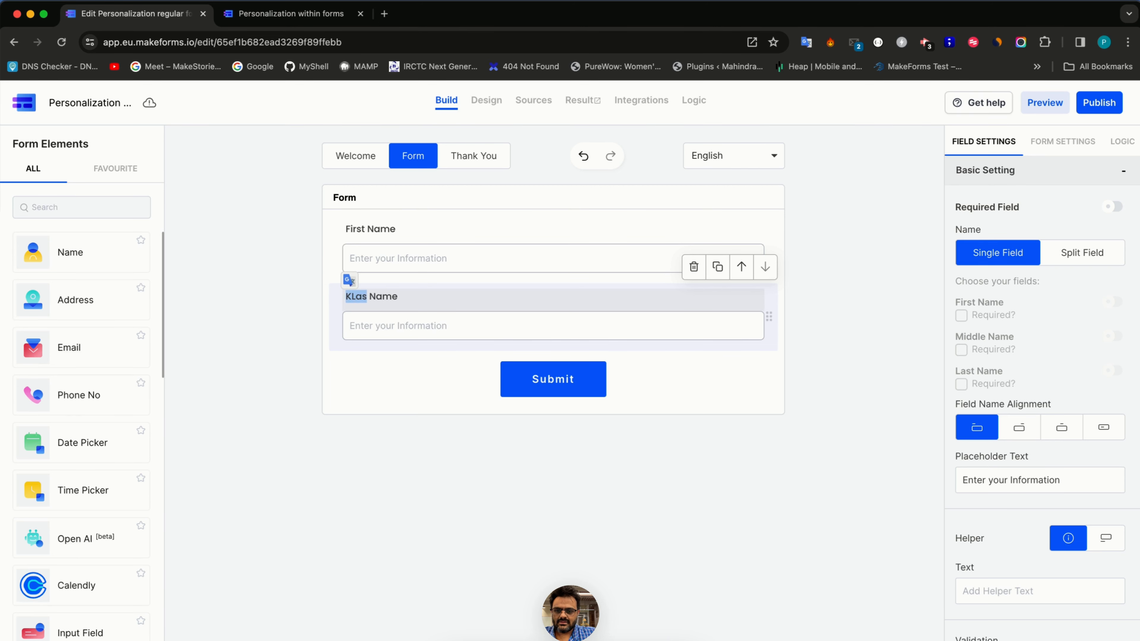
text(Last)
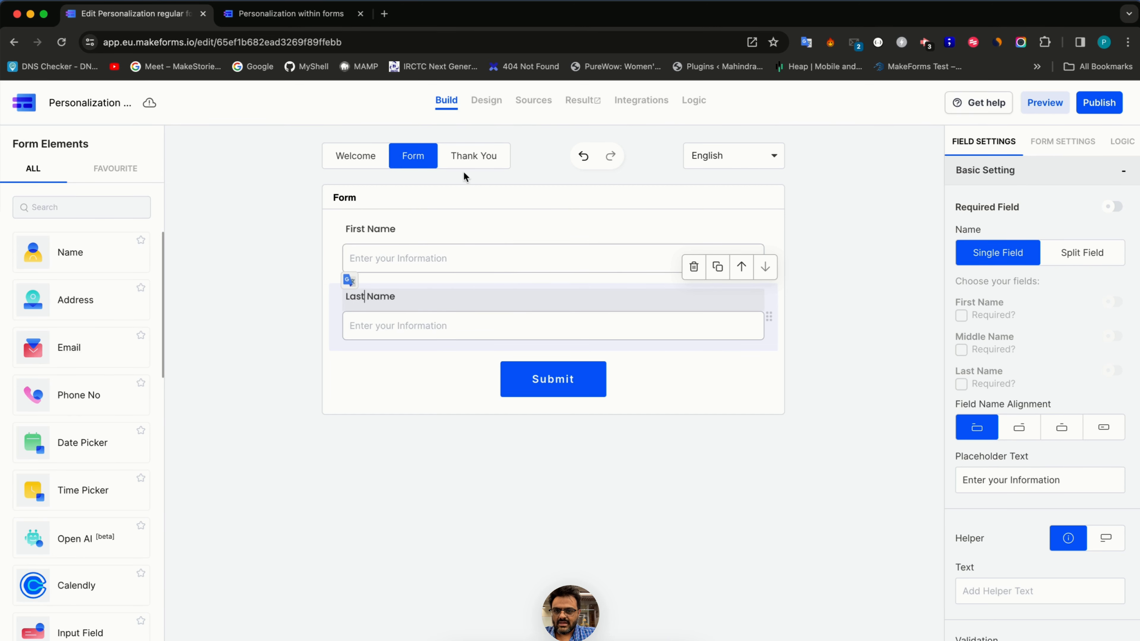
click(472, 156)
double_click(512, 274)
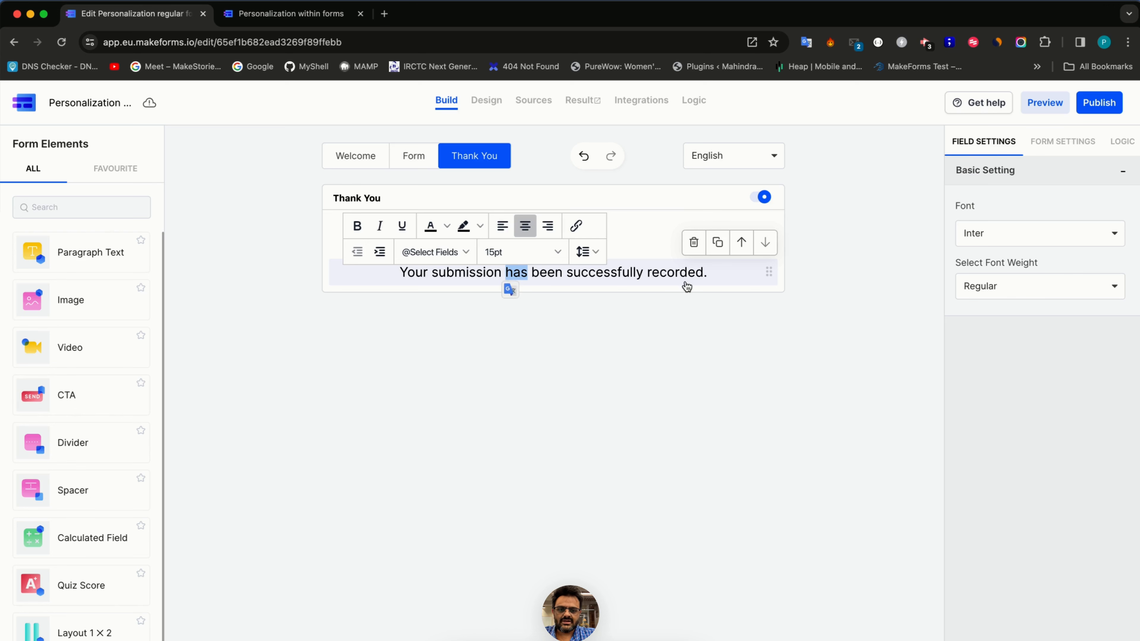
- Remove the check-mark image and start the message with 'Thanks for inquiring with us'
click(593, 235)
click(694, 201)
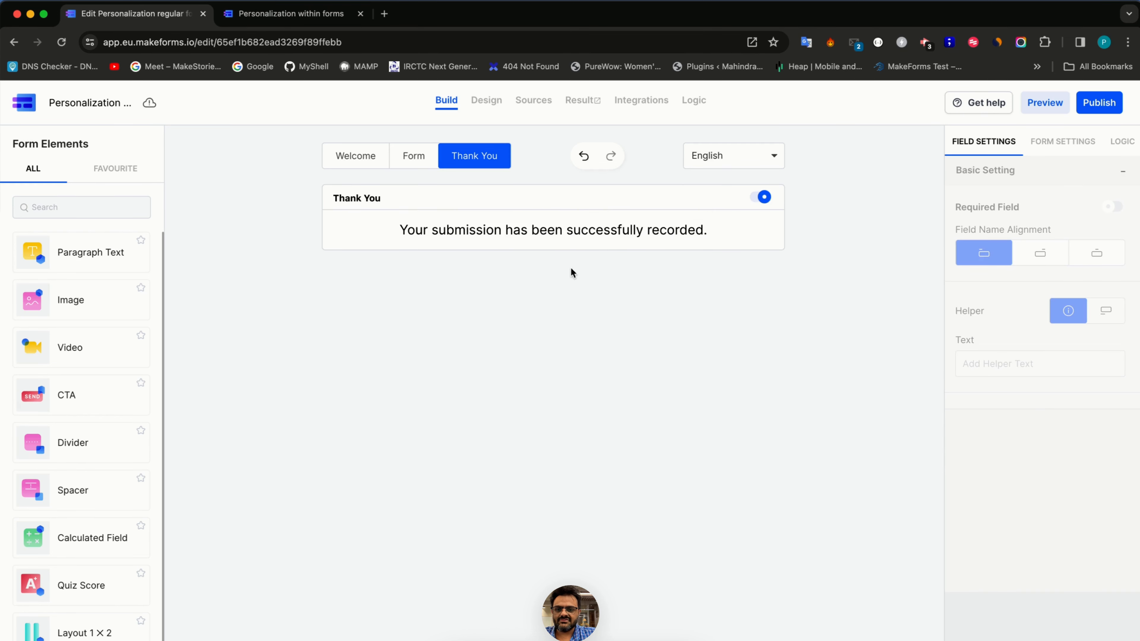
click(564, 242)
triple_click(564, 241)
text(Th)
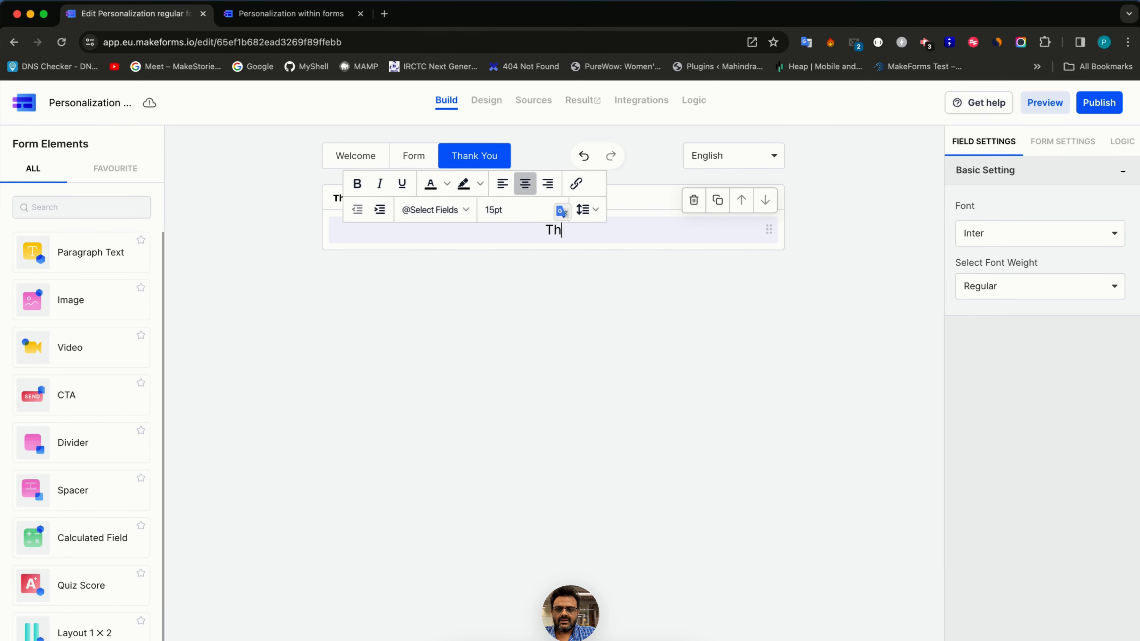
text(anks for in)
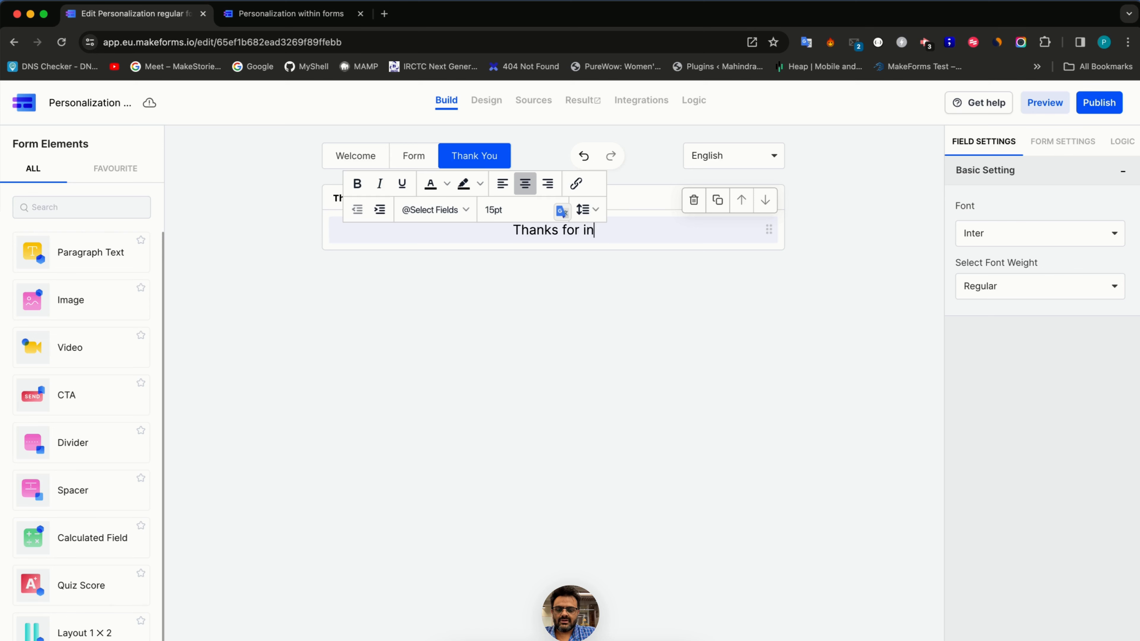
text(quiring with us)
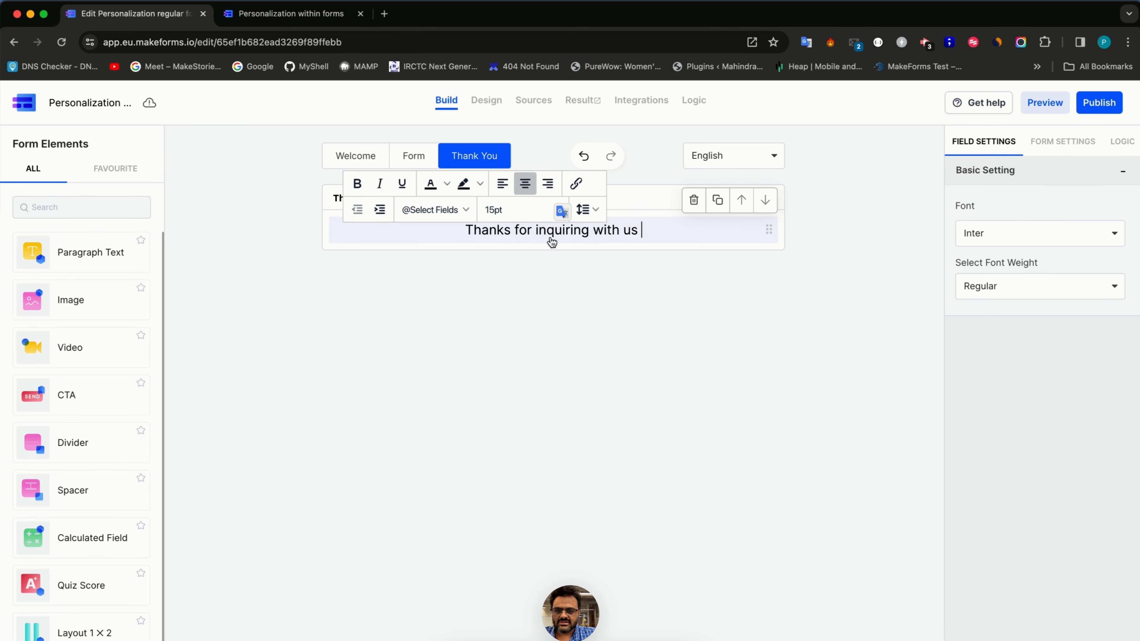
click(438, 210)
click(446, 244)
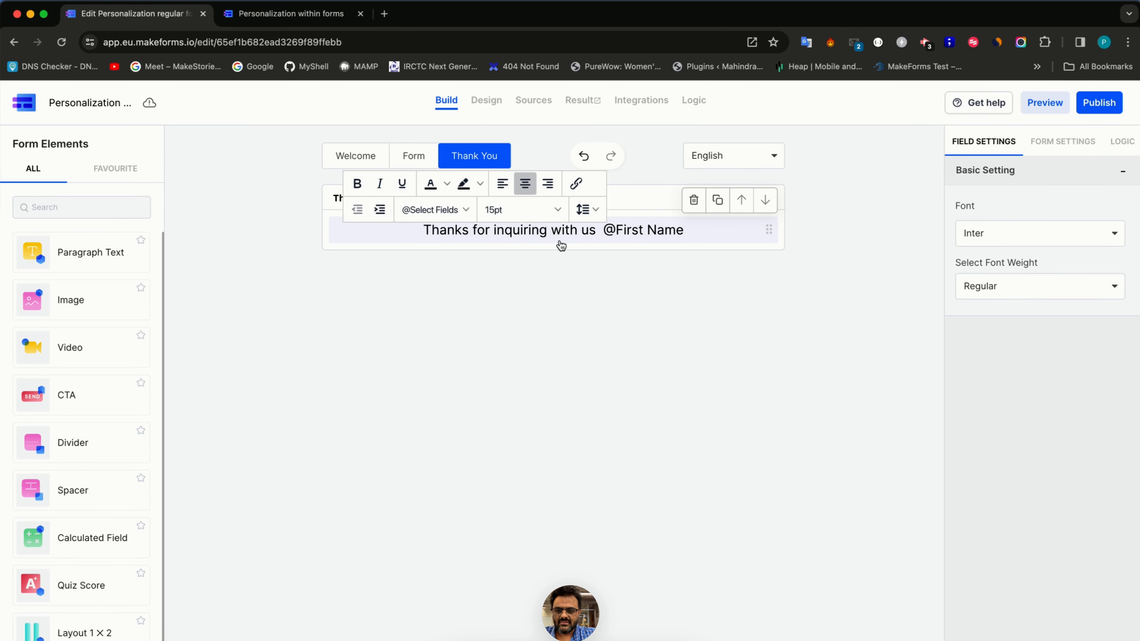
click(438, 209)
click(438, 255)
text(.)
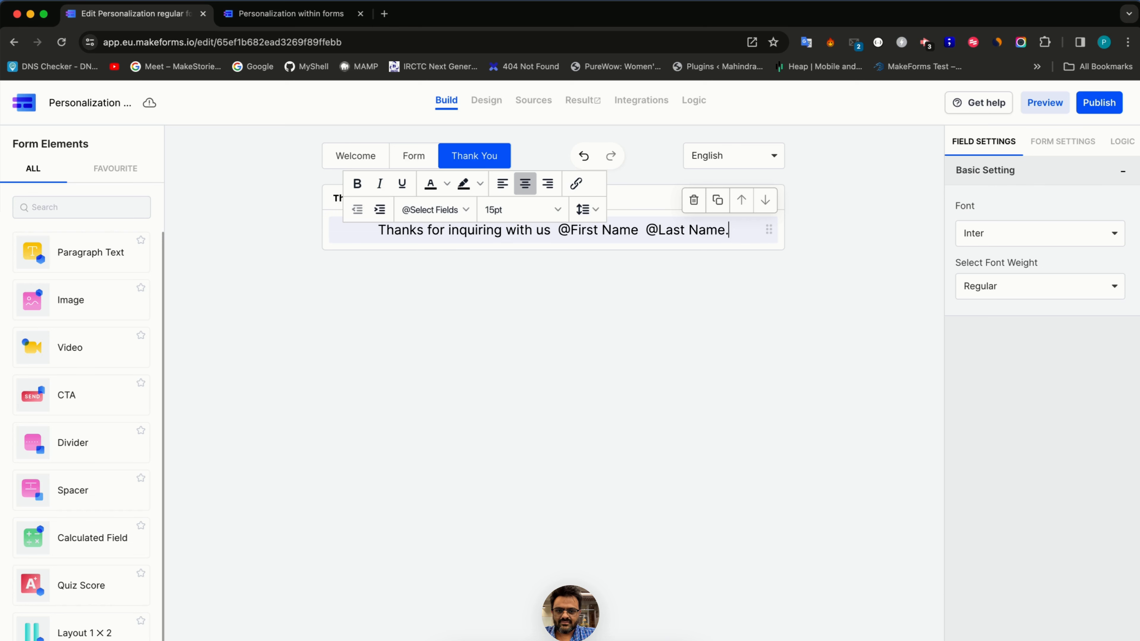
text( We will get)
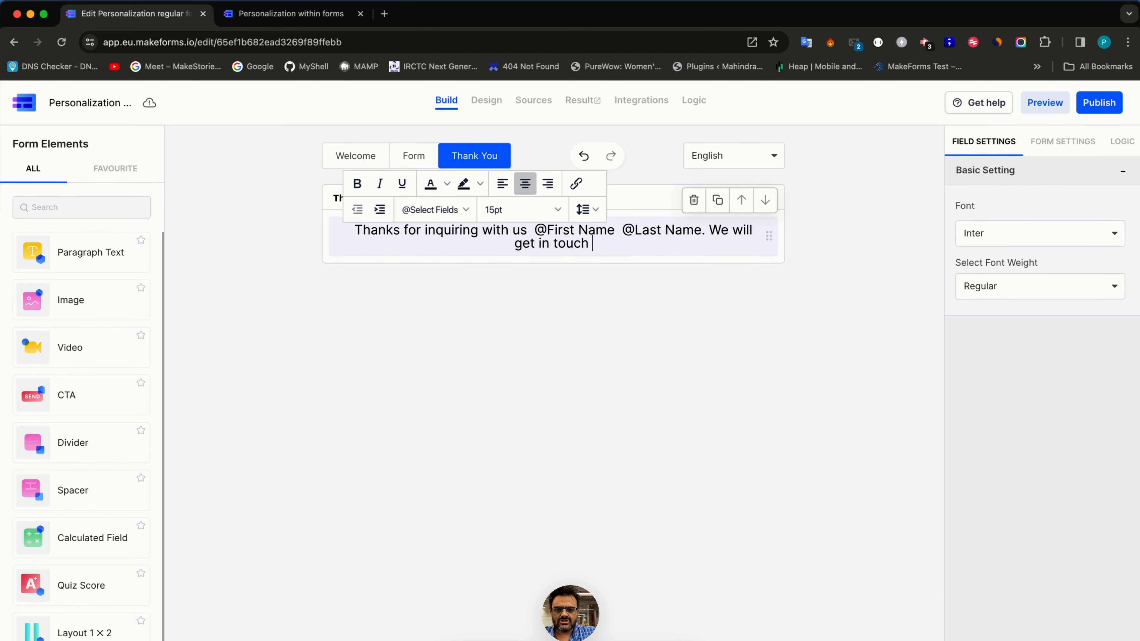
text( in touch with you soon)
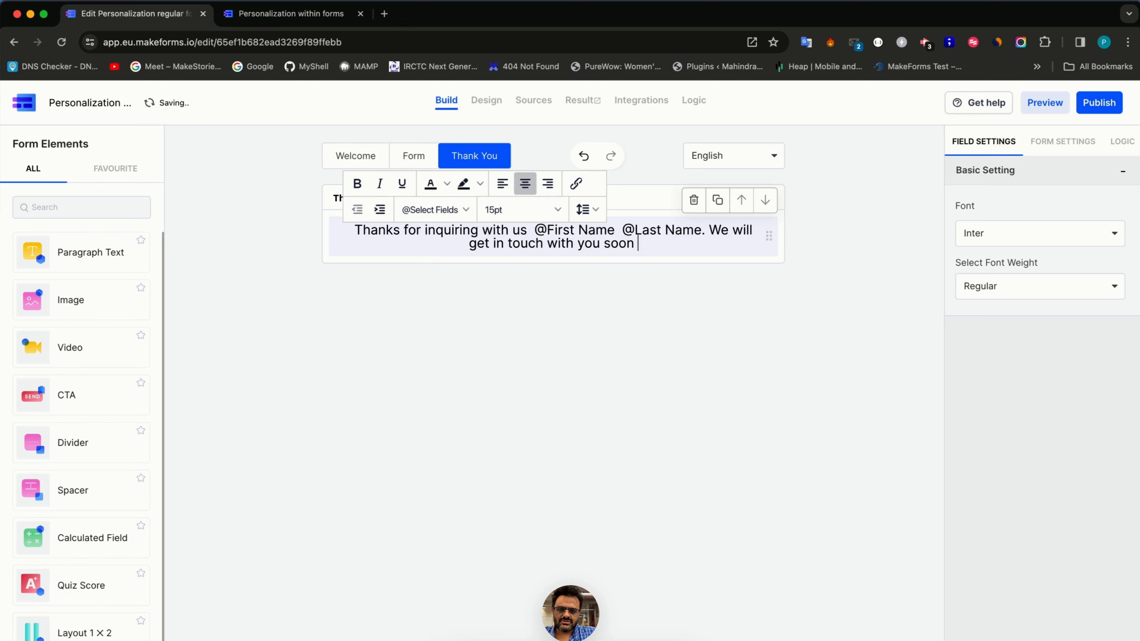
key(super+a)
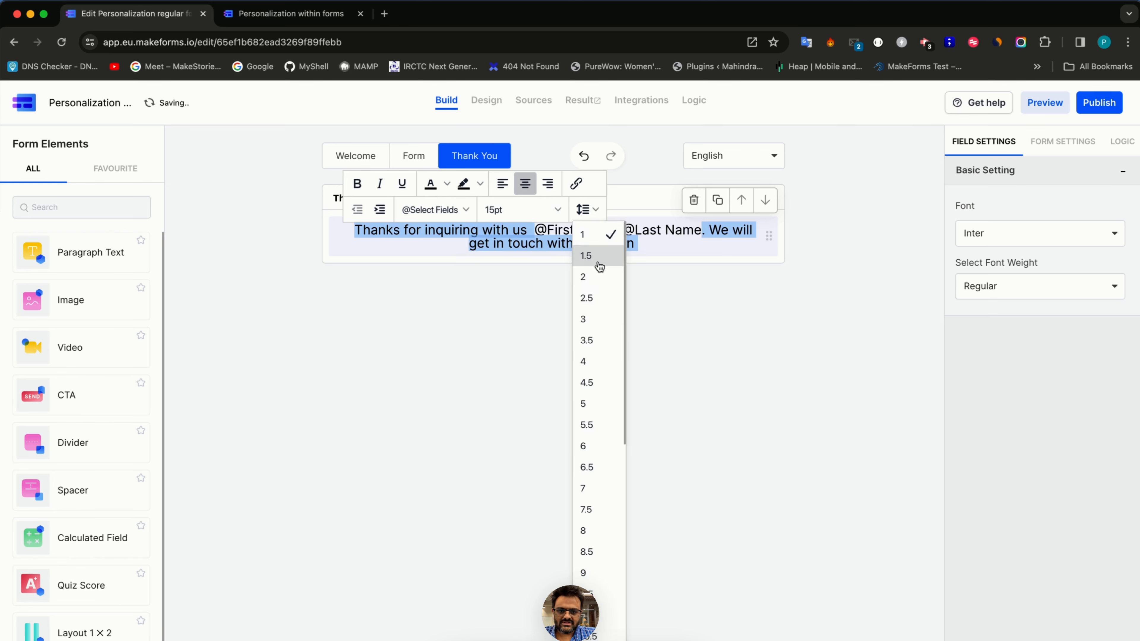
click(597, 262)
click(540, 290)
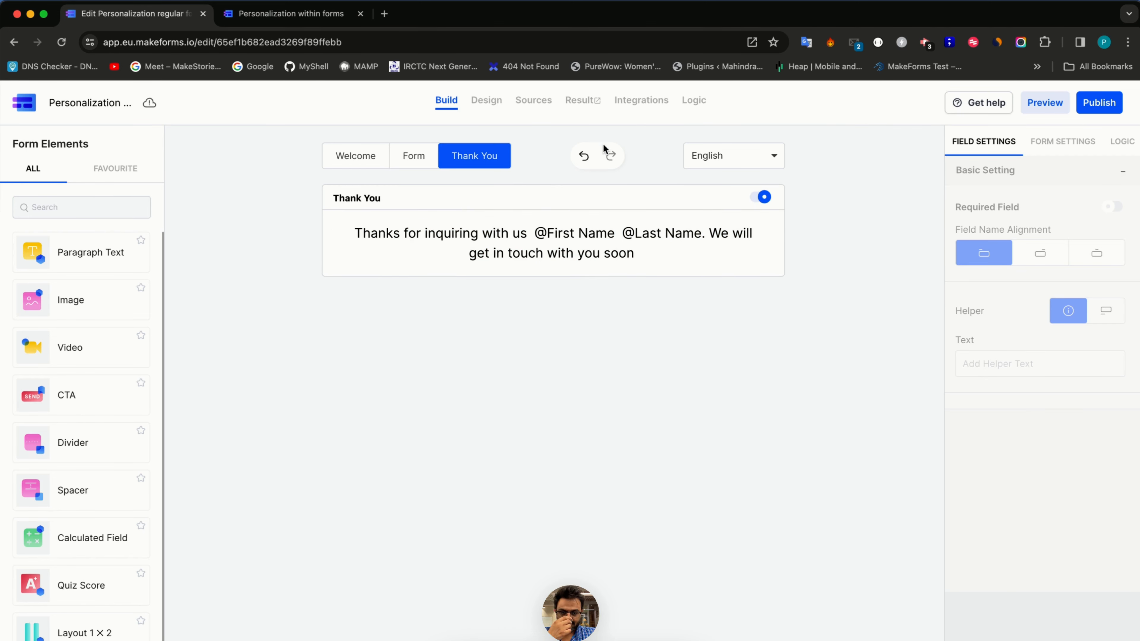
- Publish the form on its domain and open the live form in a new tab
click(1098, 108)
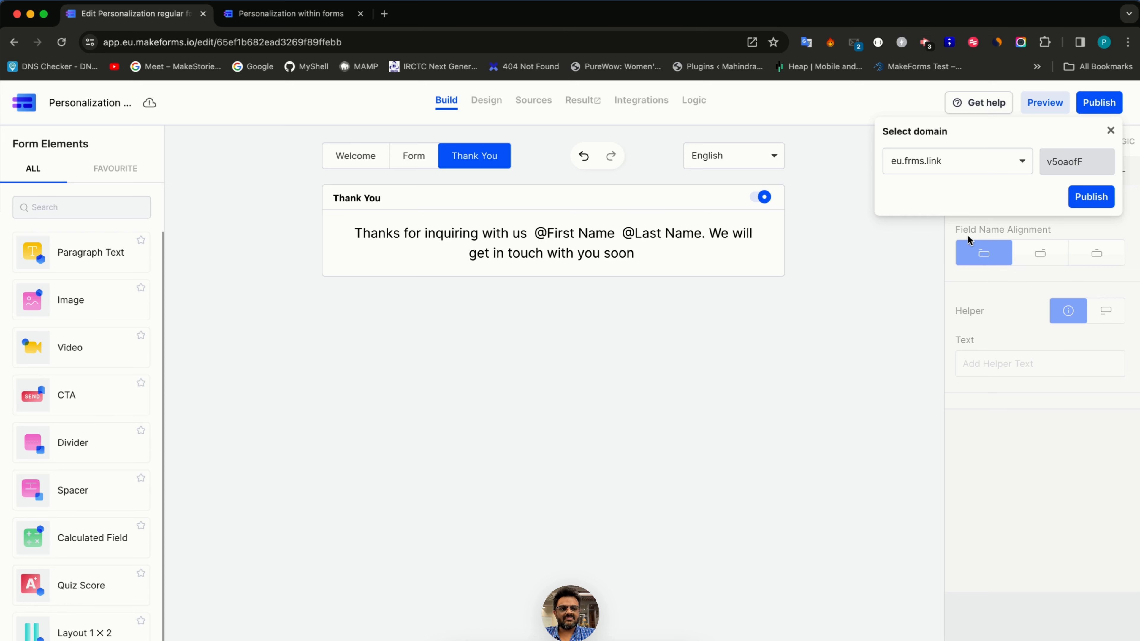
click(1086, 198)
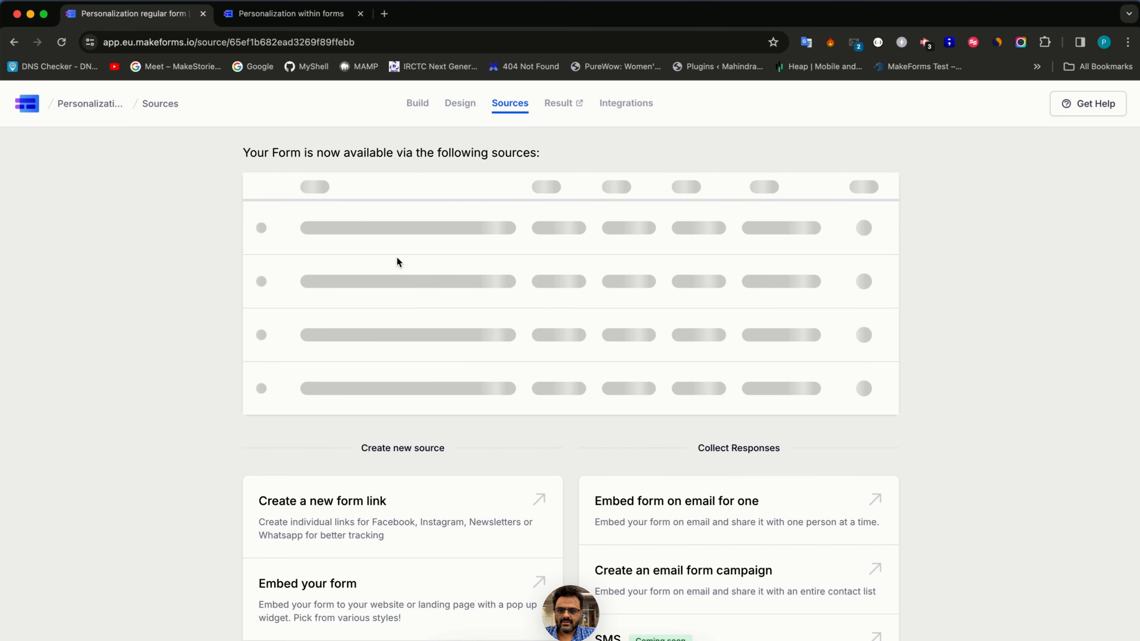
click(450, 231)
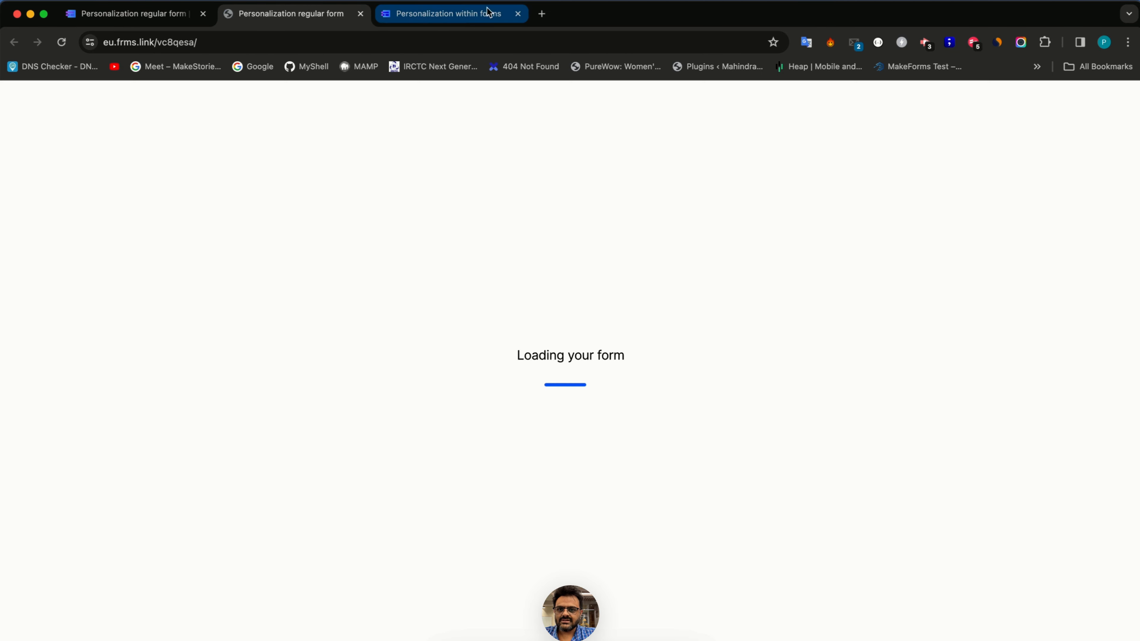
click(517, 13)
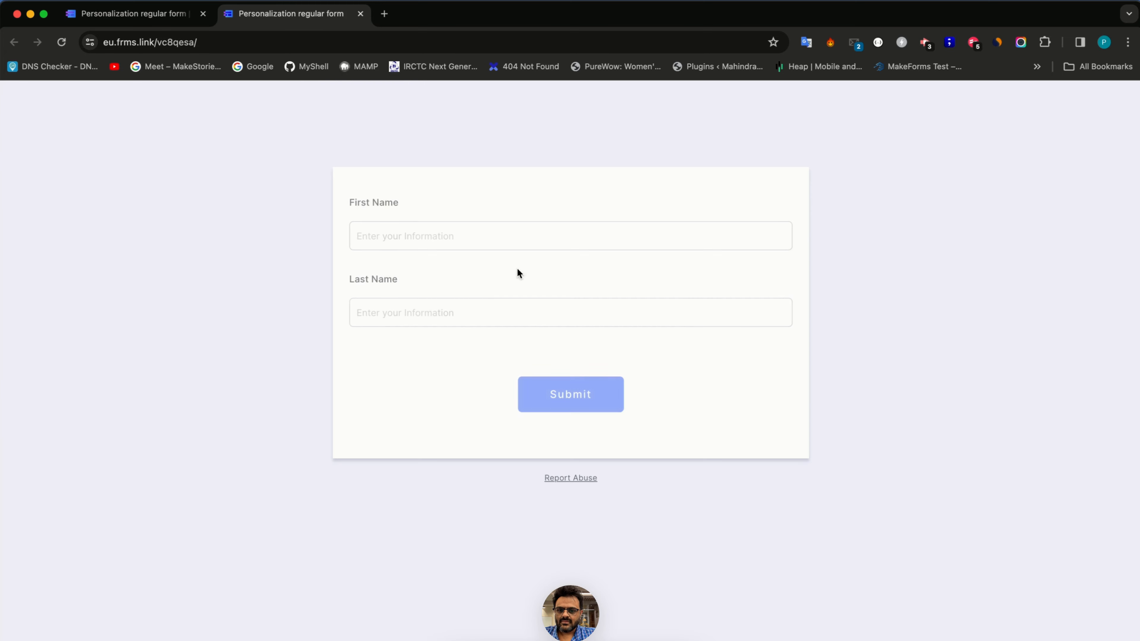
- Submit a test response with a first and last name, then return to the Sources page
click(448, 229)
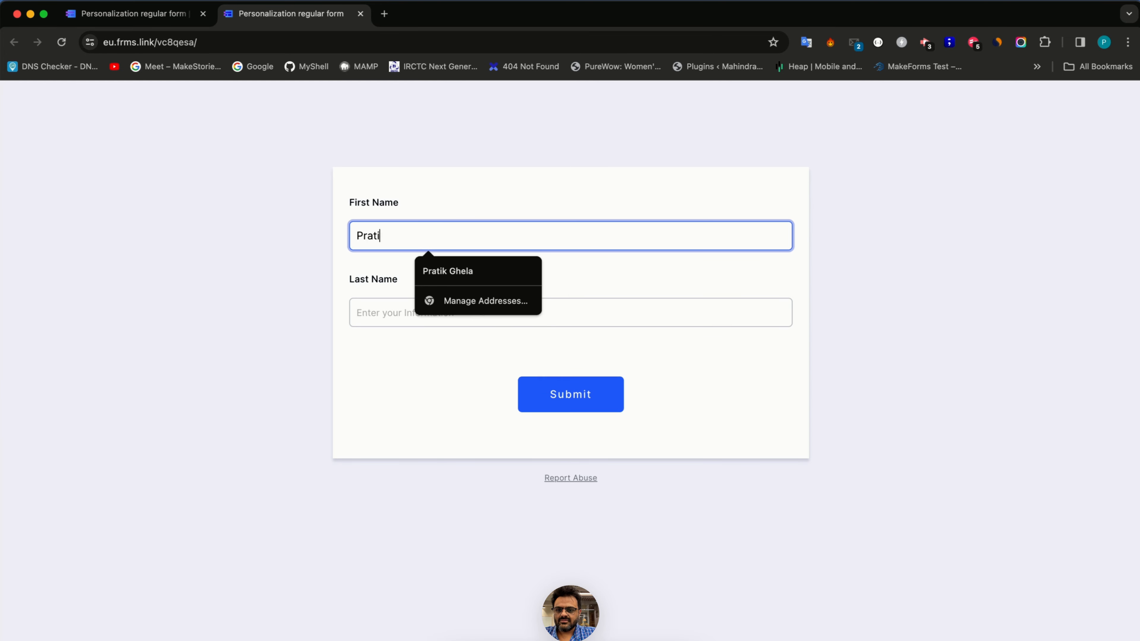
key(Tab)
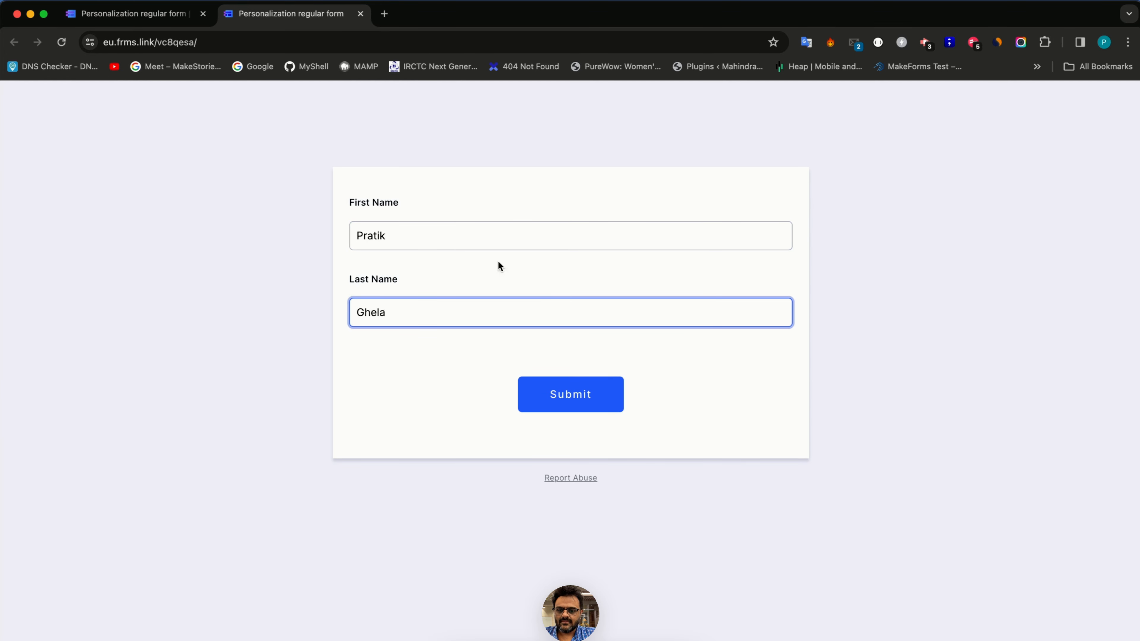
click(578, 390)
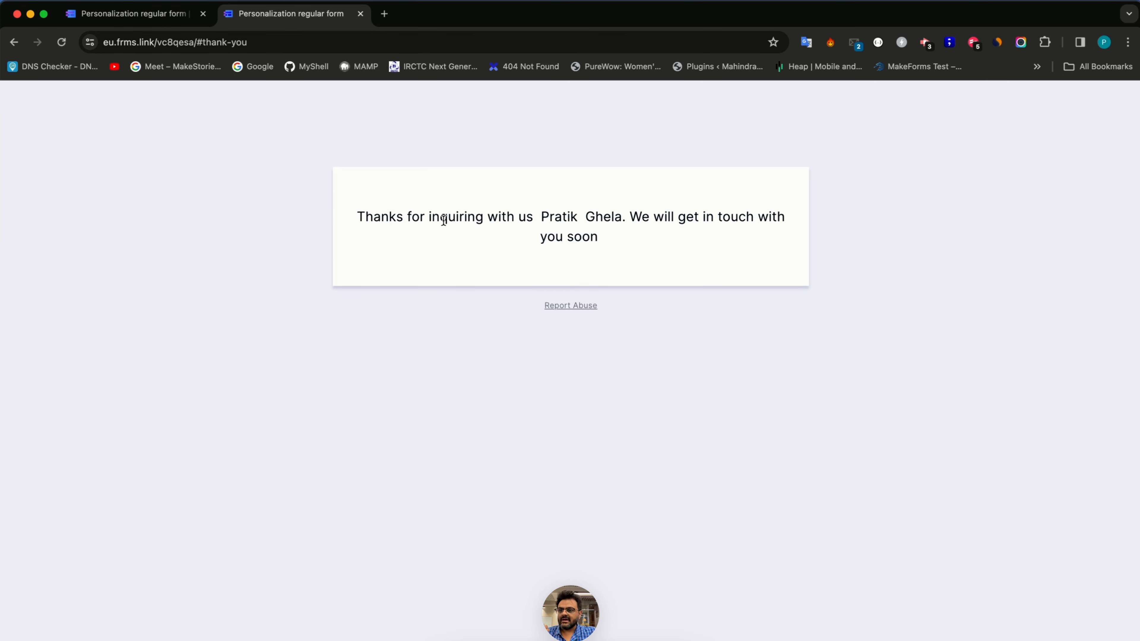
click(84, 19)
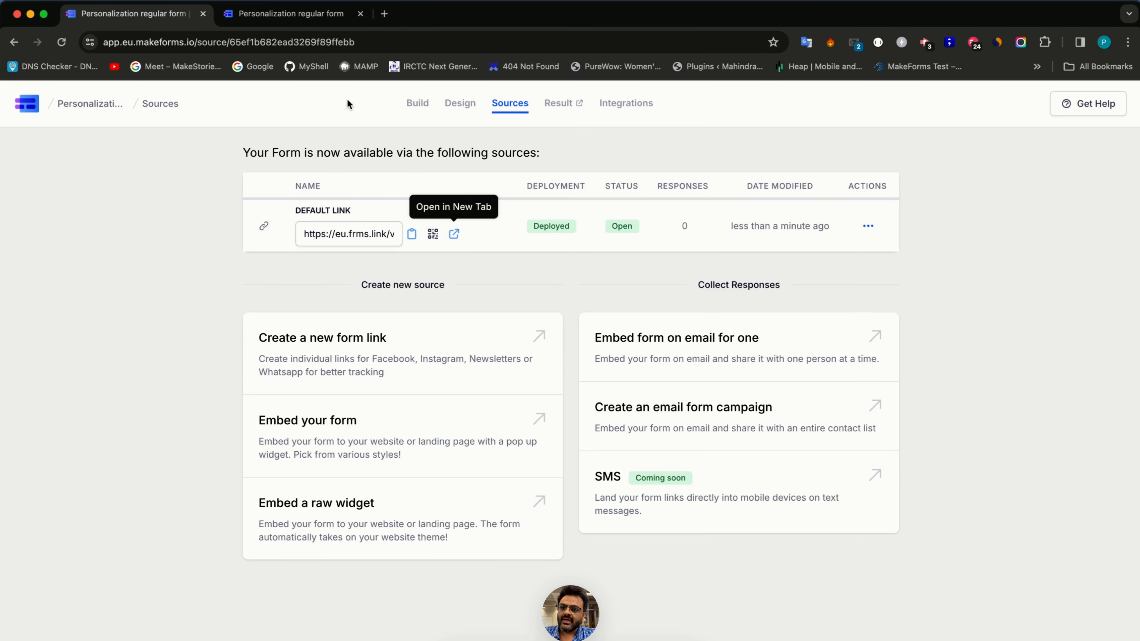
click(459, 104)
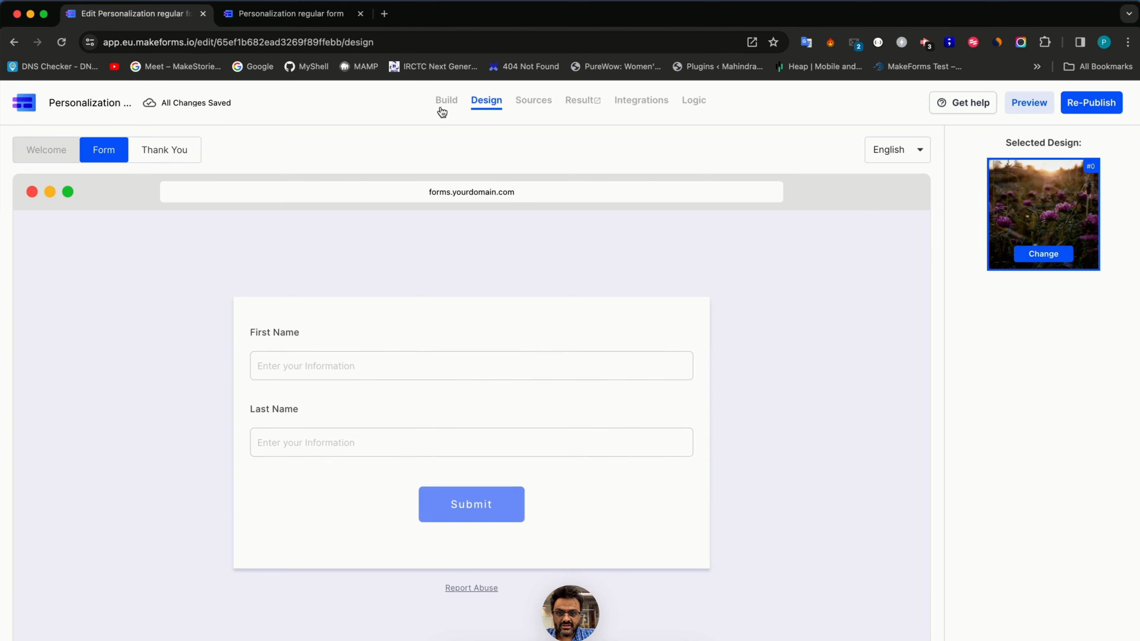
click(443, 108)
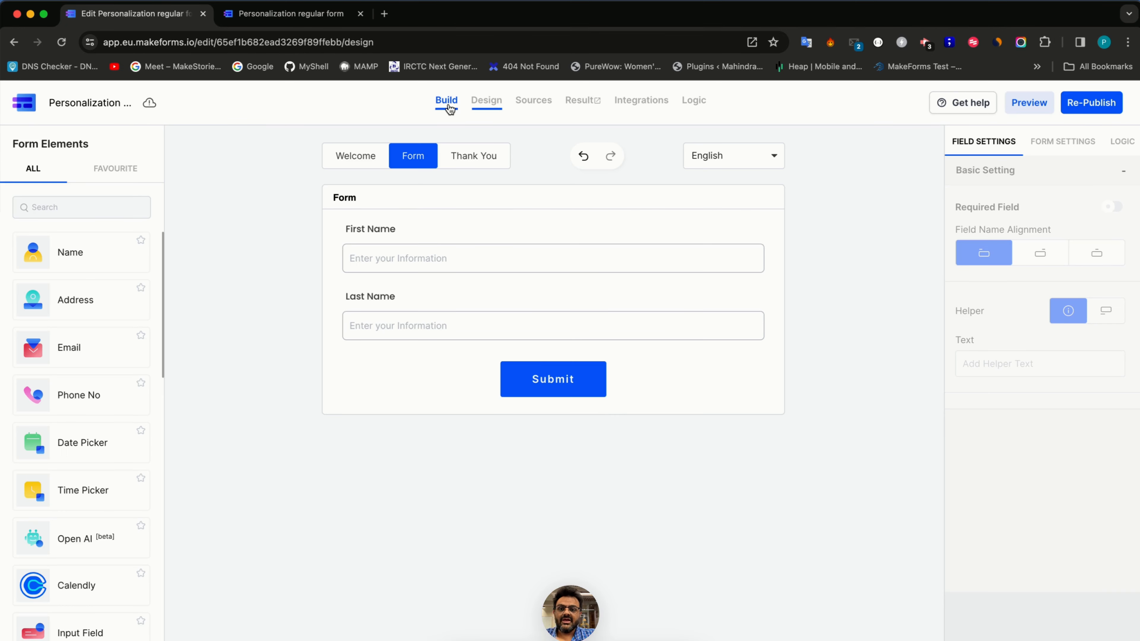
click(400, 305)
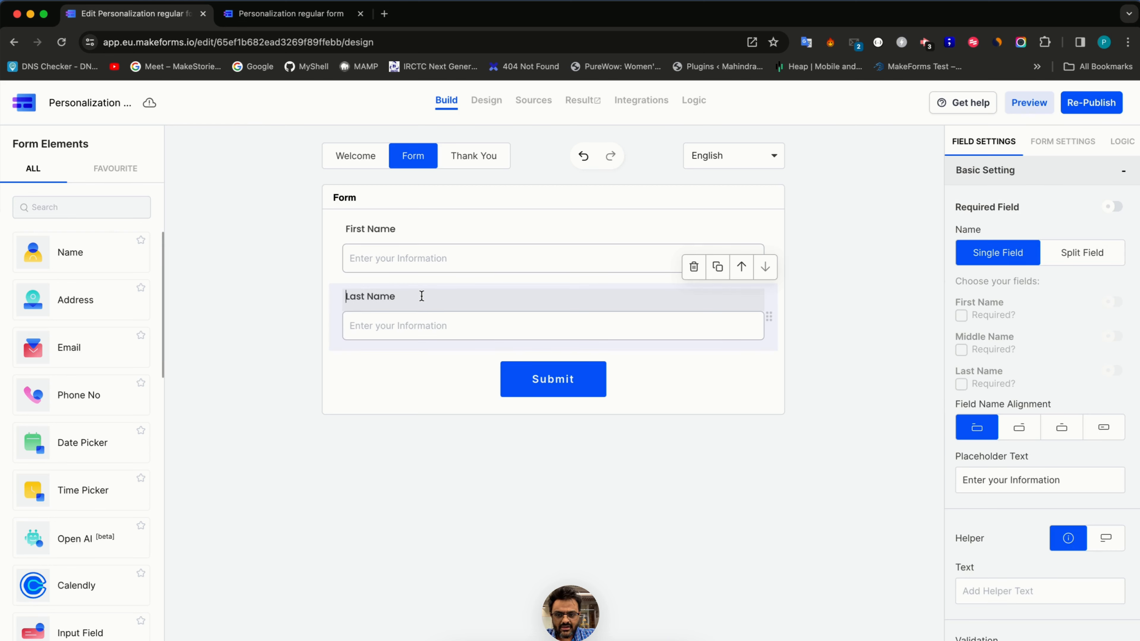
text(May I know you)
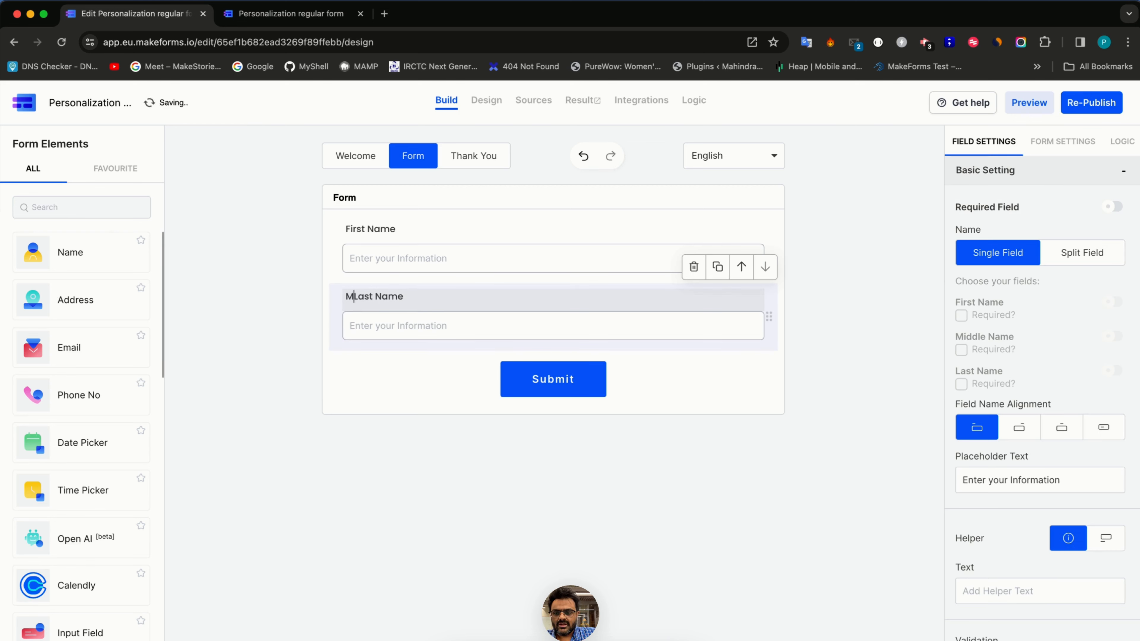
text(r)
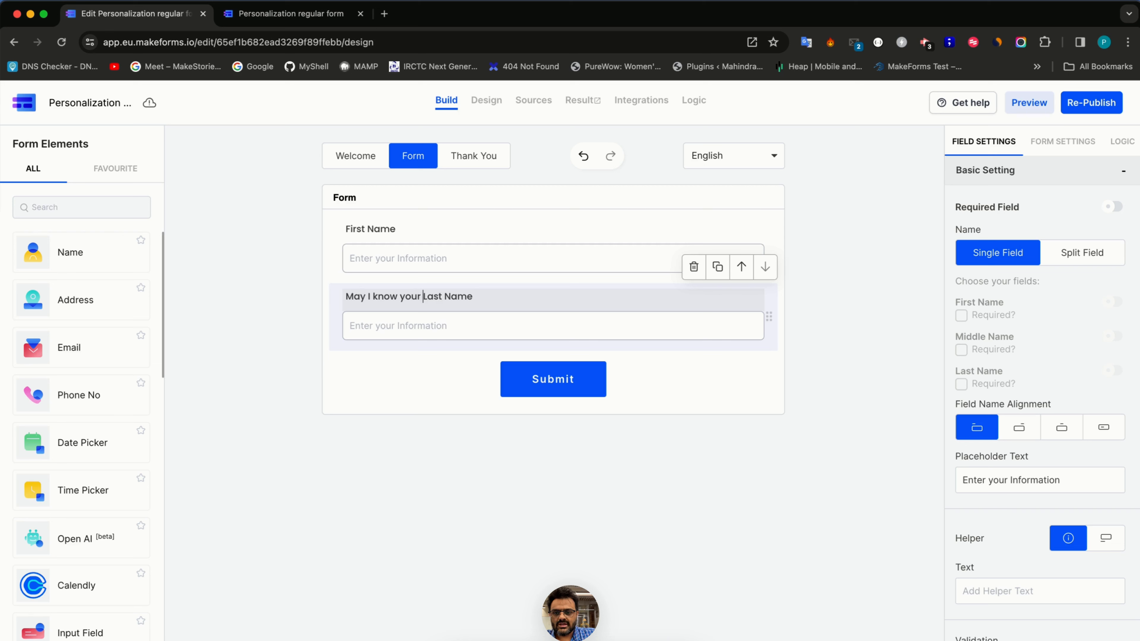
key(End)
text(, @)
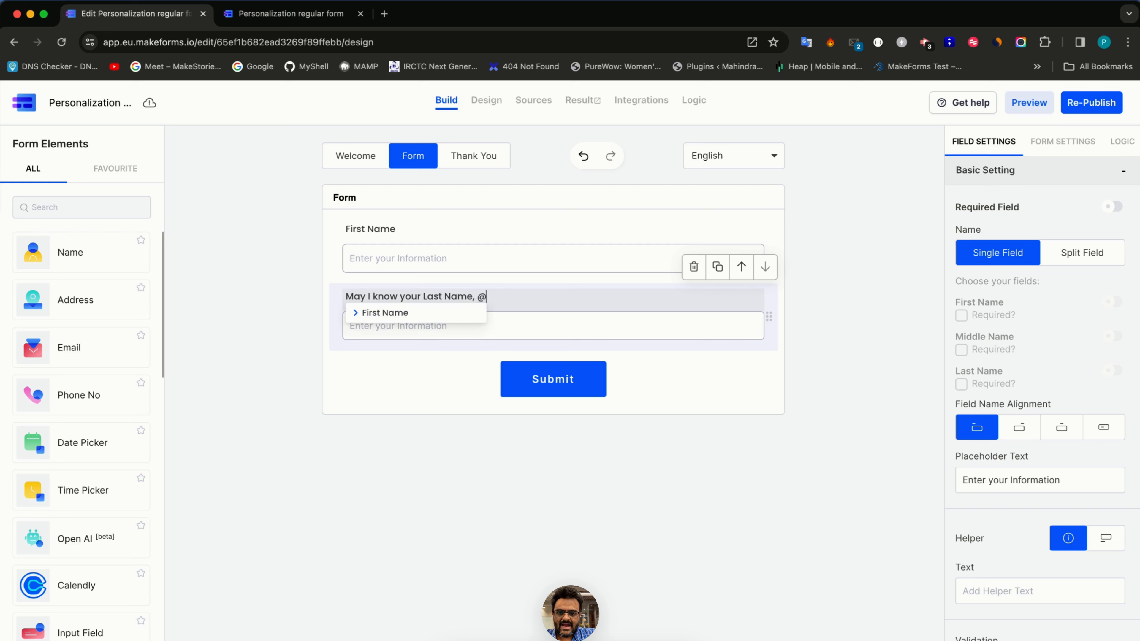
click(402, 311)
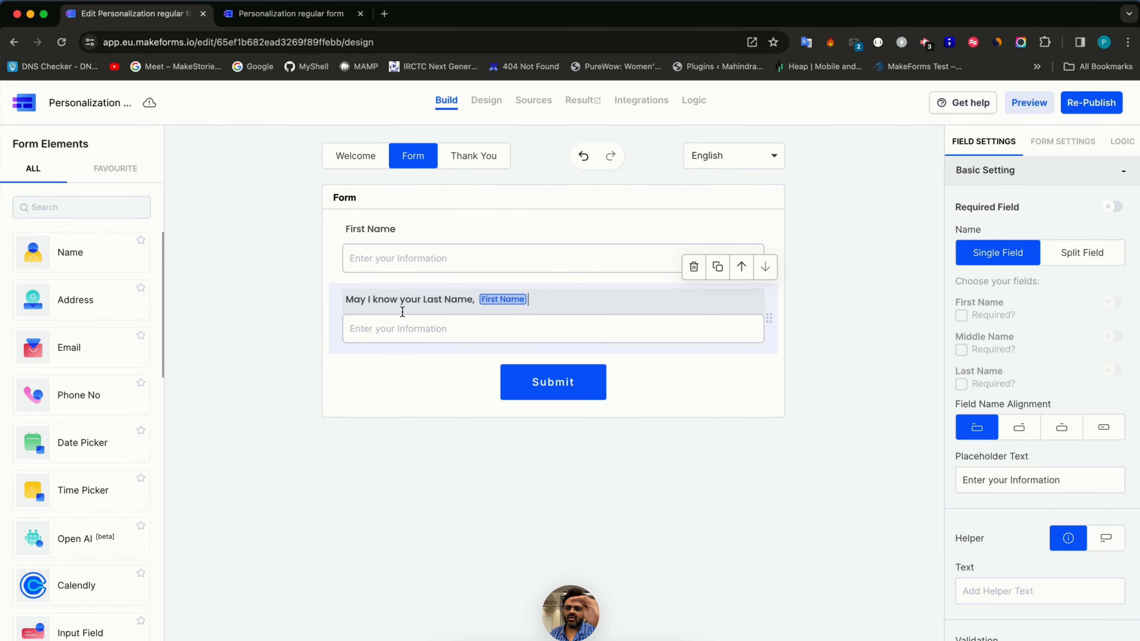